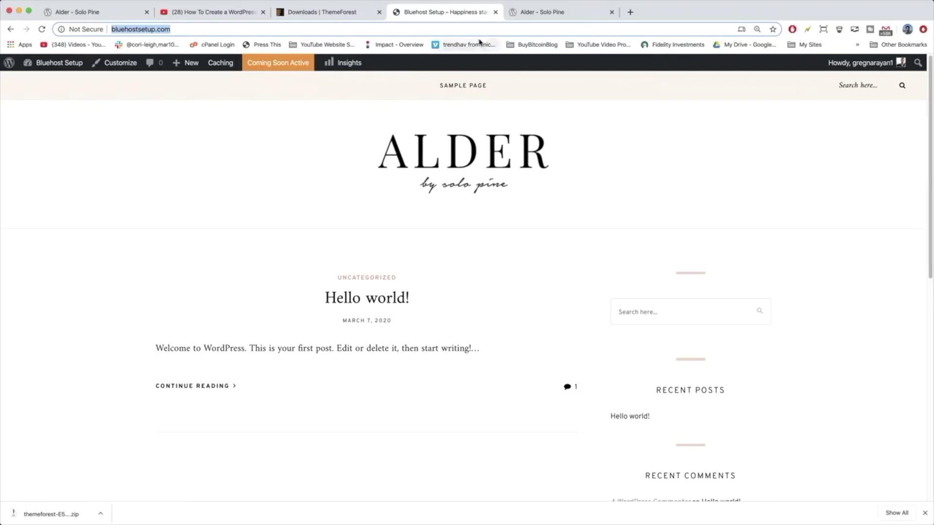
- Open the Alder theme's live demo from the Solo Pine page and scroll through its homepage
left_click(578, 16)
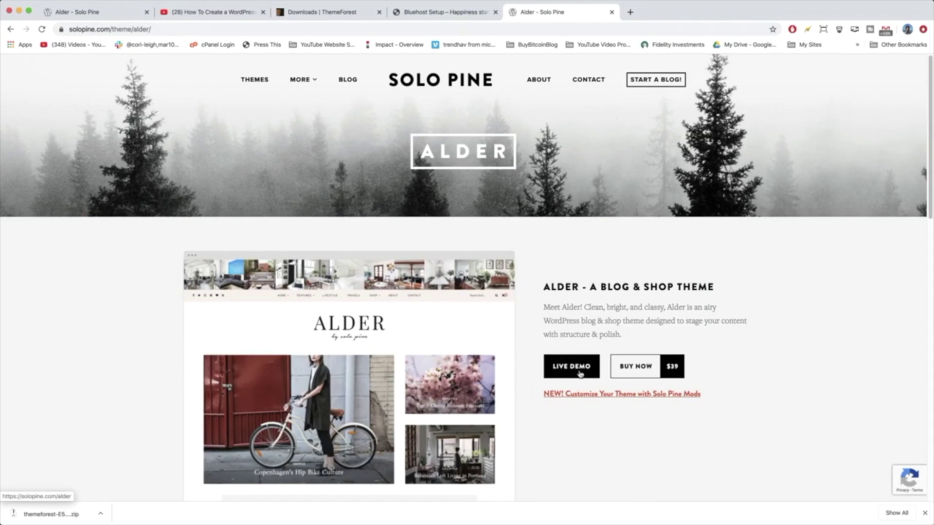
left_click(579, 373)
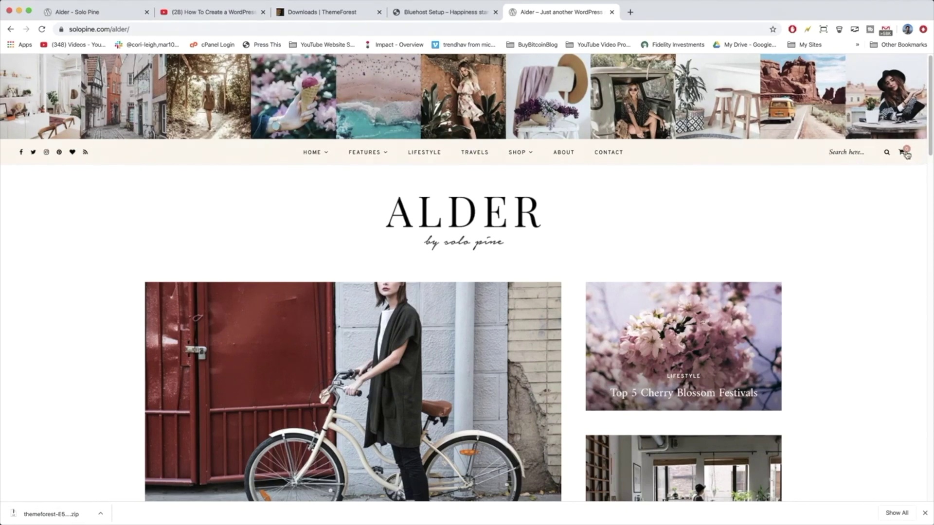
scroll(486, 219, "down", 15)
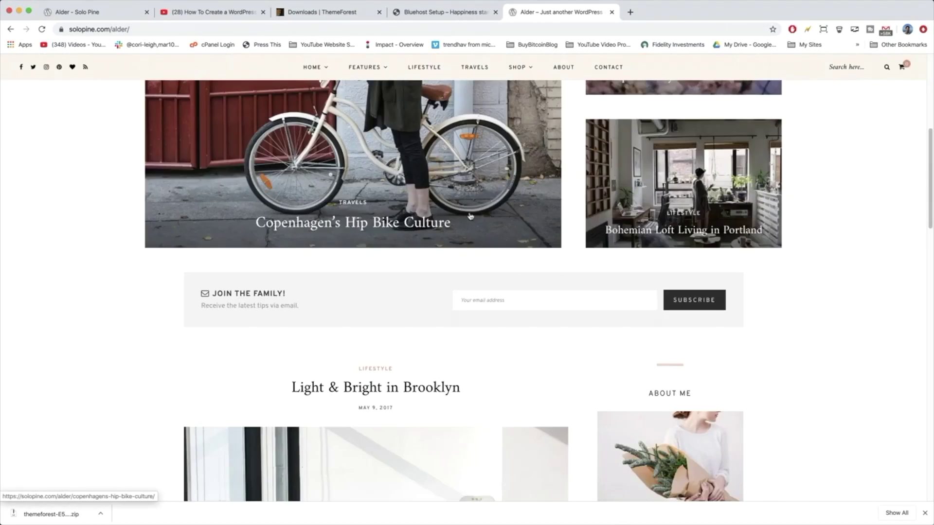
scroll(473, 214, "down", 20)
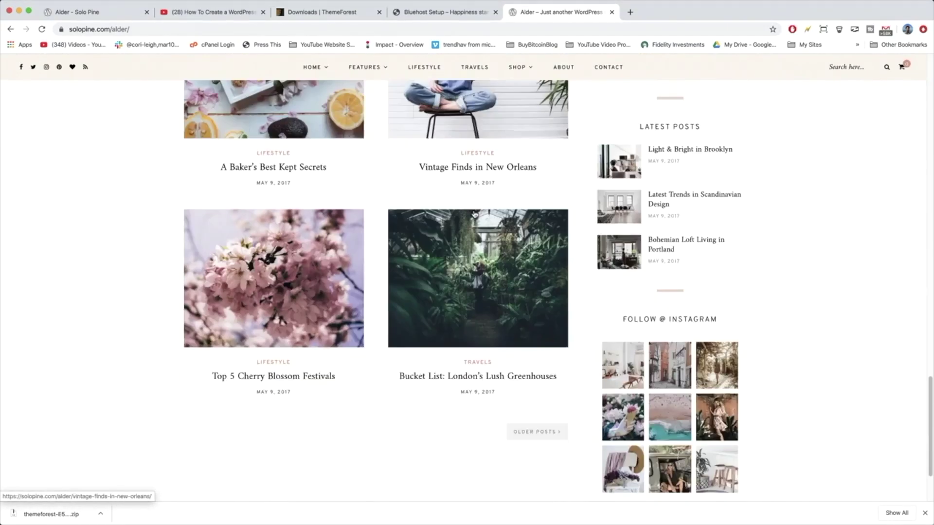
scroll(535, 214, "up", 20)
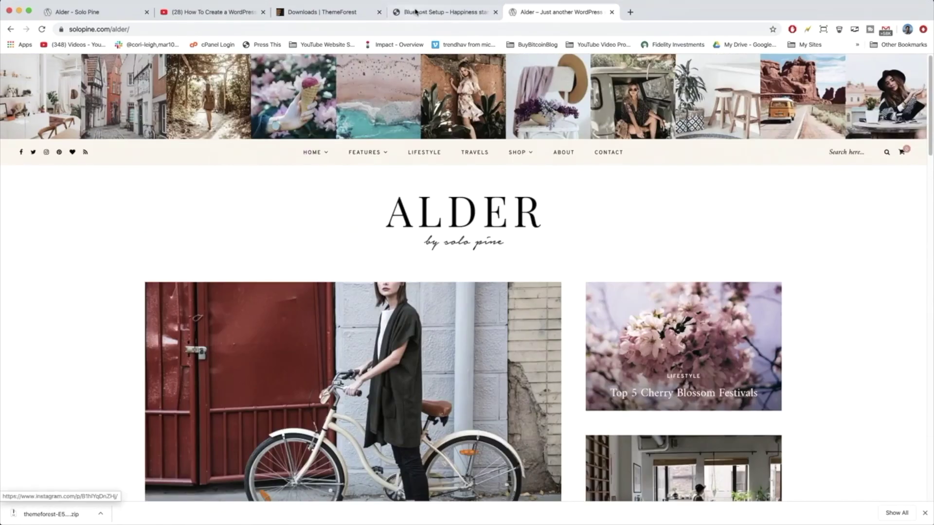
- In the Customizer's Widgets panel, open the Instagram Header area and follow its Instructions link
left_click(470, 17)
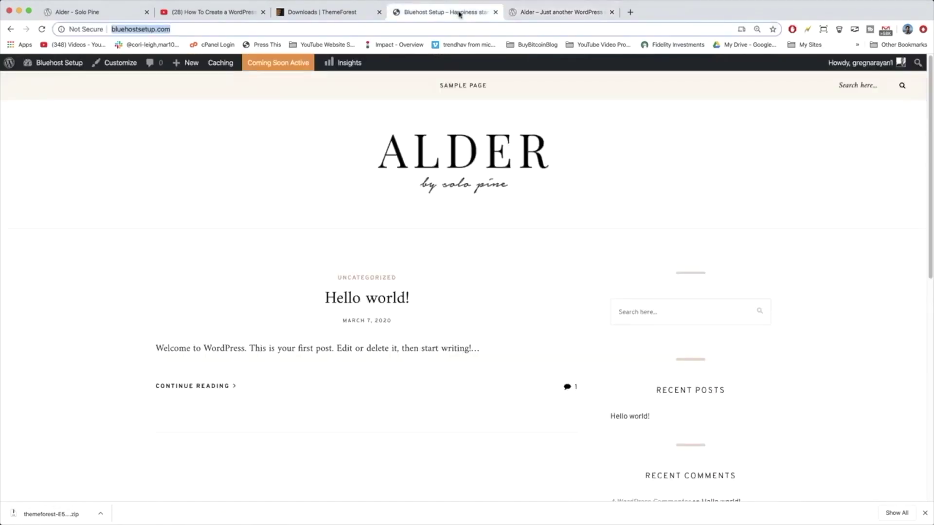
left_click(627, 132)
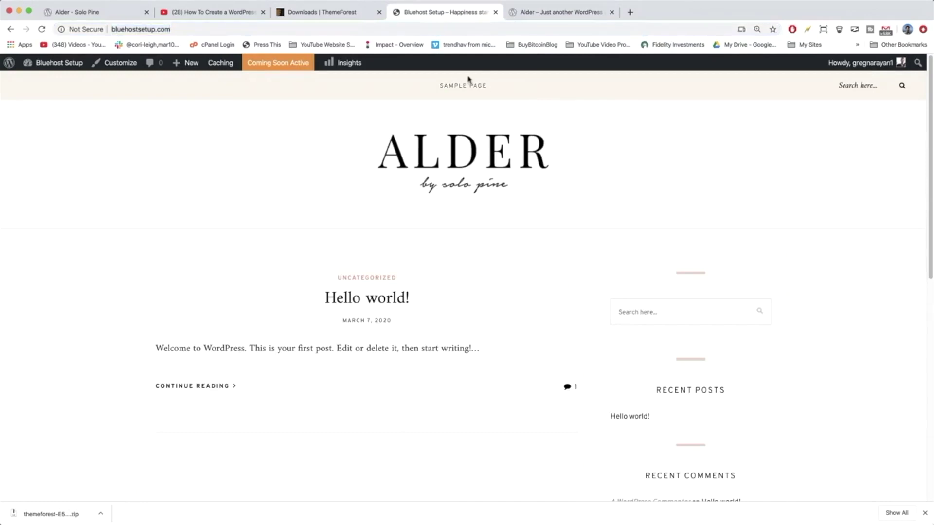
left_click(120, 62)
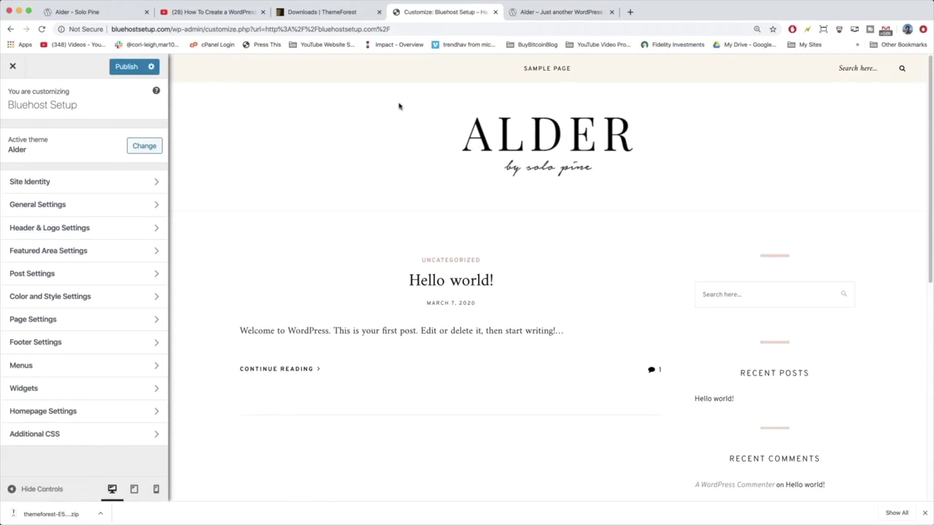
left_click(141, 388)
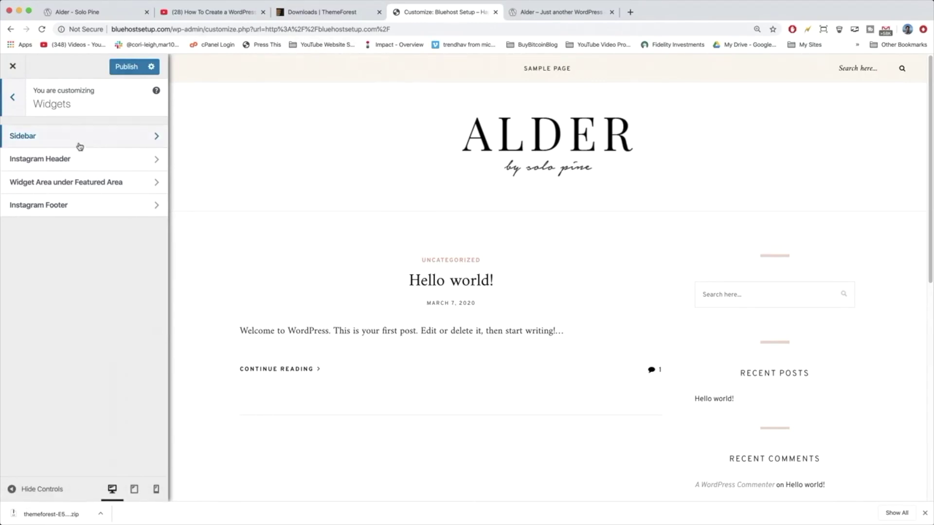
left_click(88, 163)
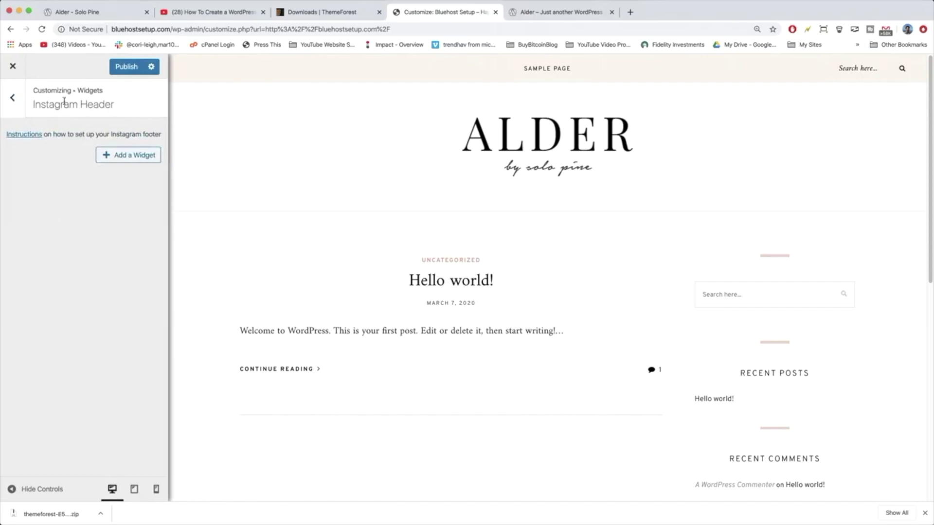
left_click(28, 135)
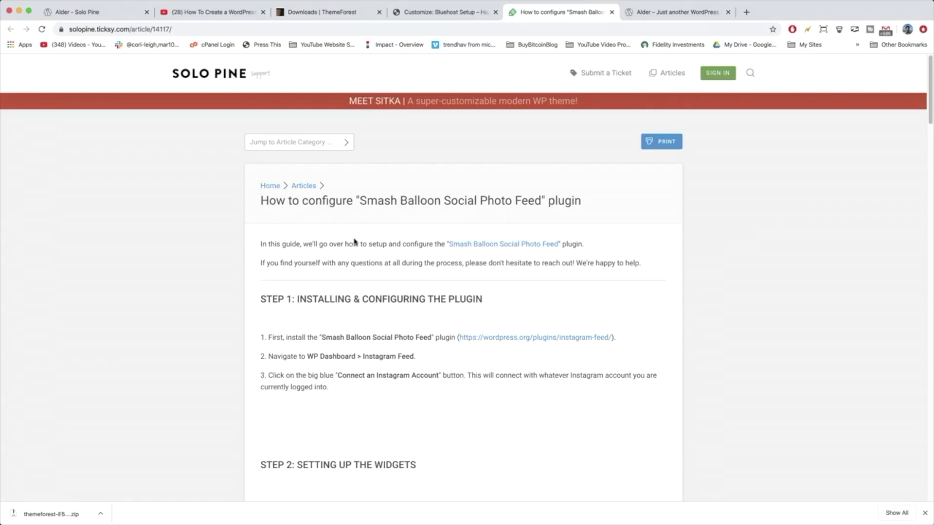
- Read through the Smash Balloon configuration article's setup steps, then start a blank tab
scroll(355, 242, "down", 4)
scroll(364, 268, "down", 4)
scroll(365, 269, "up", 9)
left_click_drag(261, 200, 587, 208)
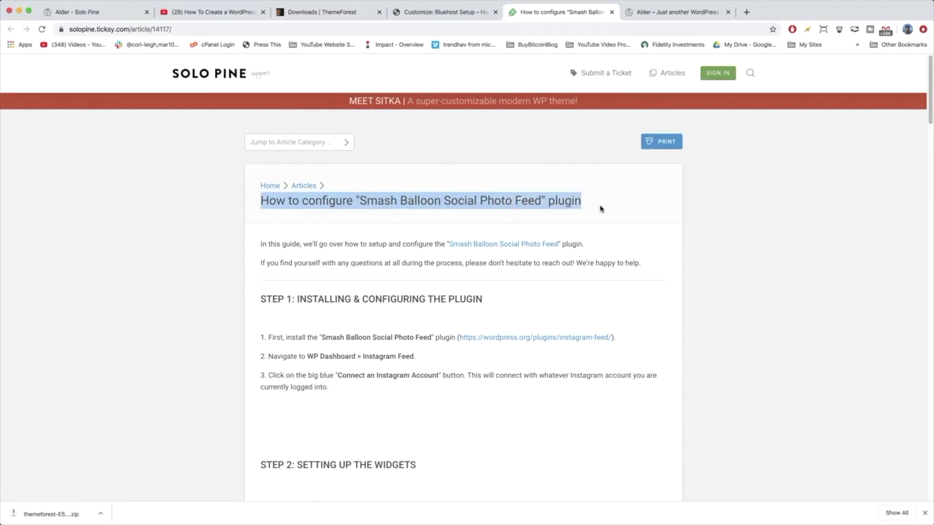
left_click(604, 209)
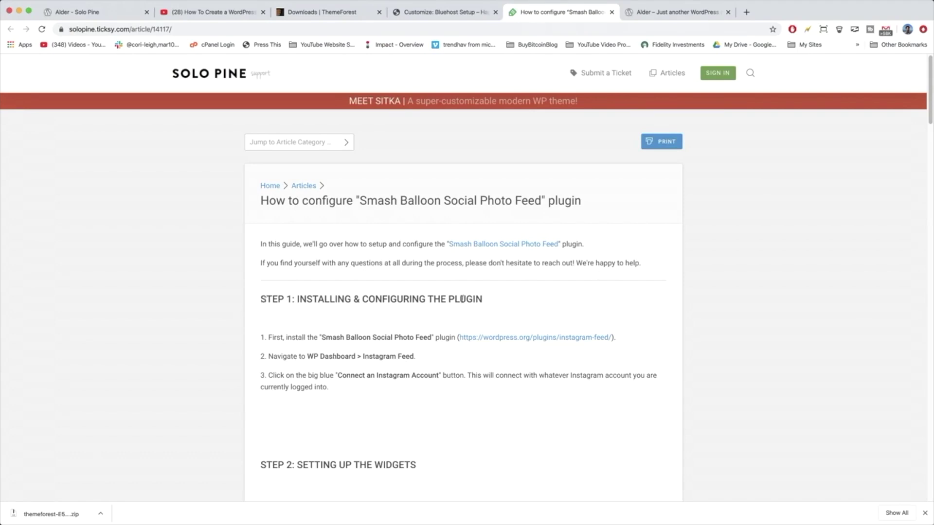
scroll(293, 338, "down", 2)
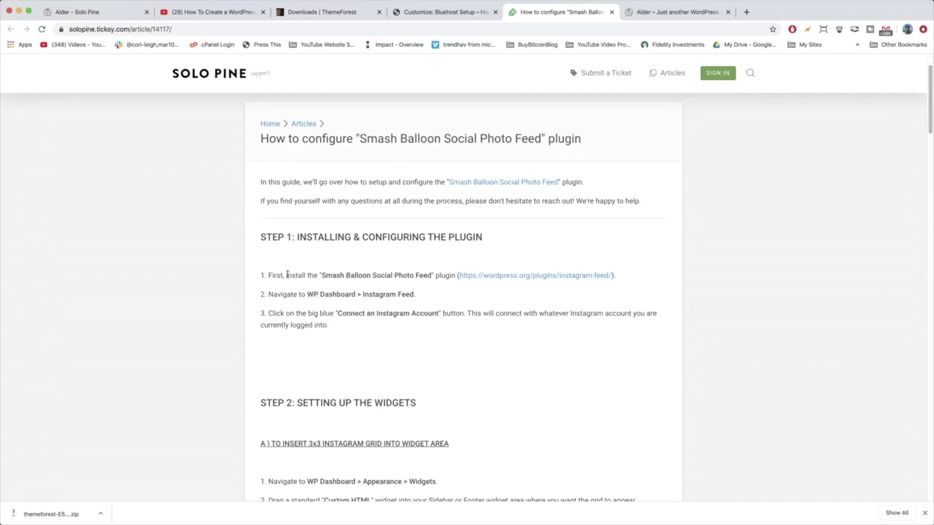
scroll(291, 278, "down", 1)
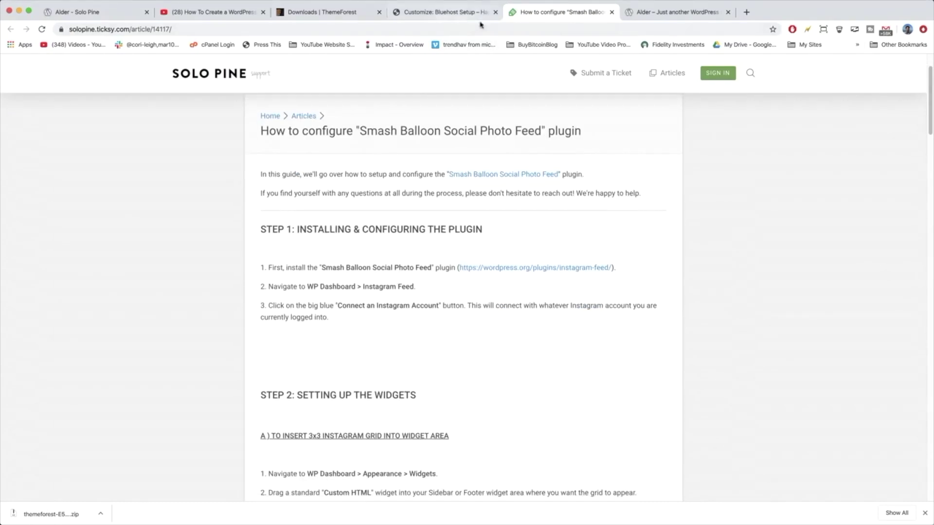
left_click(746, 12)
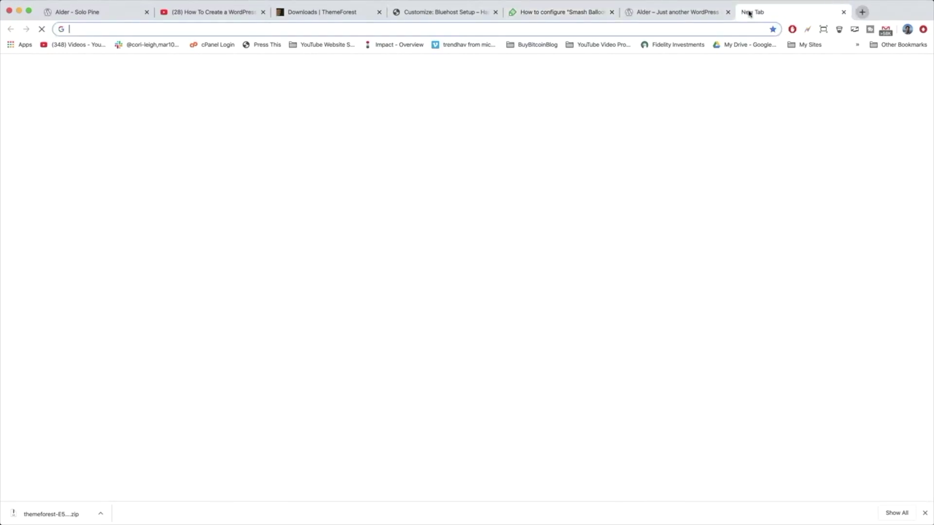
- Load bluehostsetup.com in the new tab and go to the WordPress dashboard
type("bluehostsetup.com")
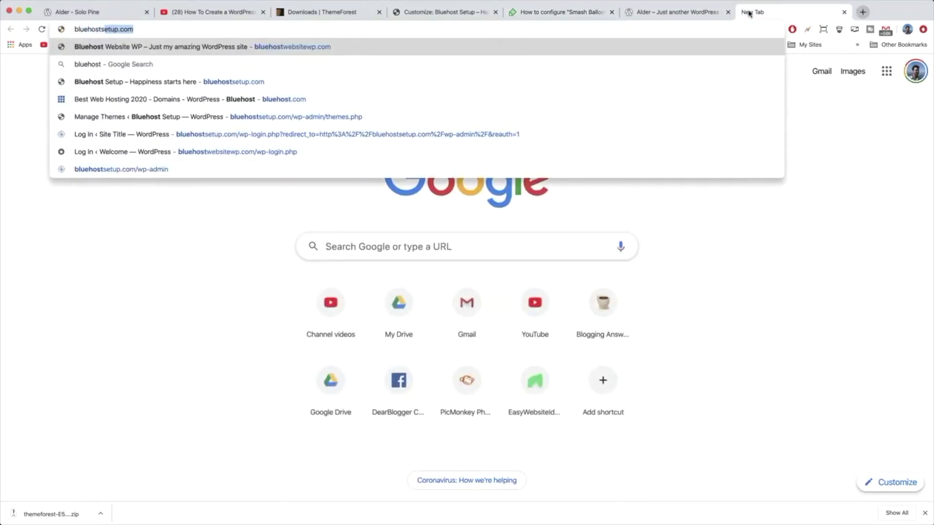
key("Return")
left_click_drag(749, 12, 657, 11)
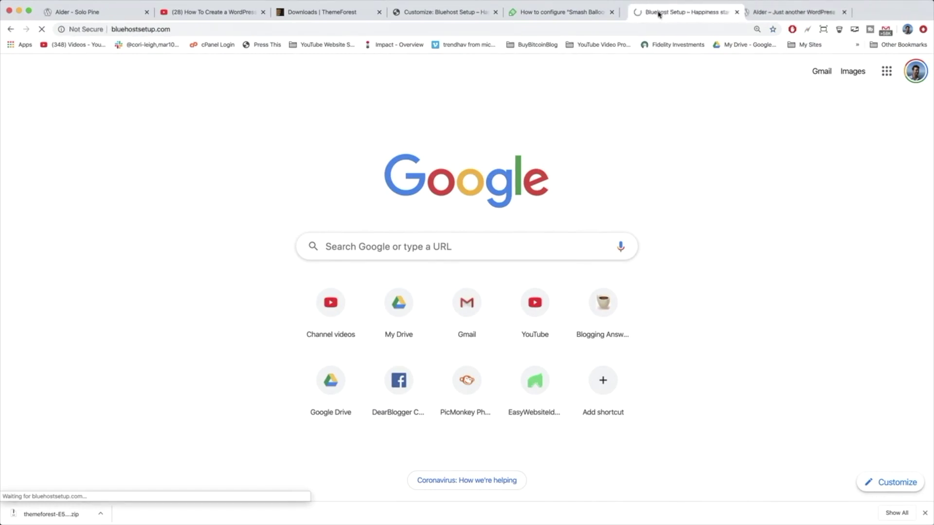
left_click(69, 64)
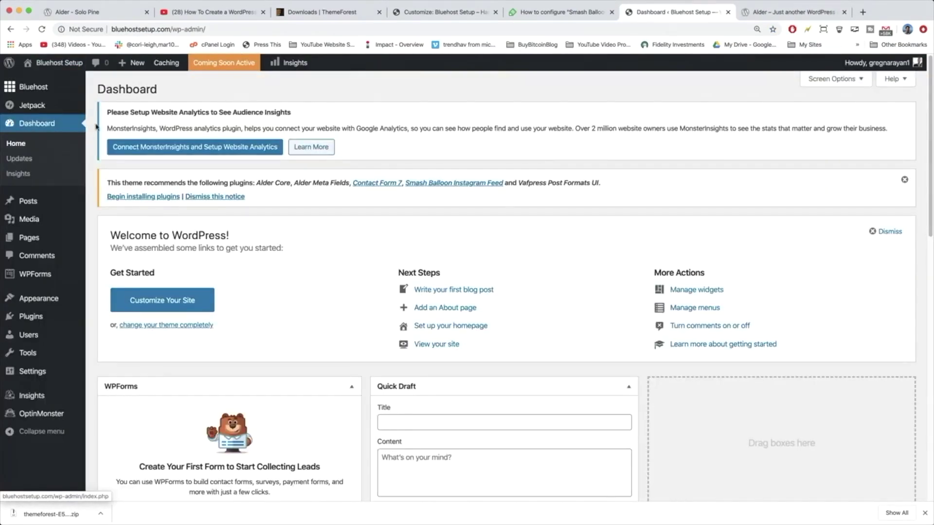
- Search plugins for 'smash b', then install and activate Smash Balloon Social Photo Feed
mouse_move(30, 316)
left_click(109, 333)
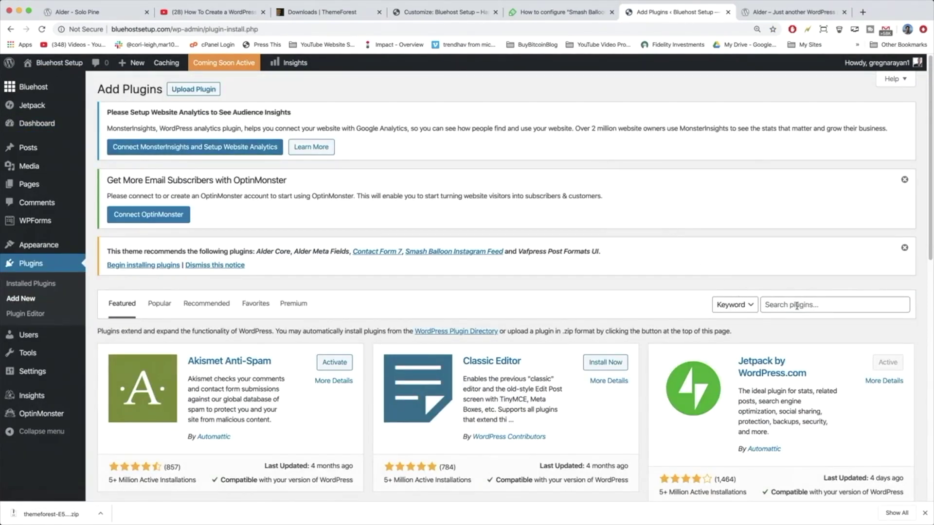
left_click(797, 306)
type("smash balloon")
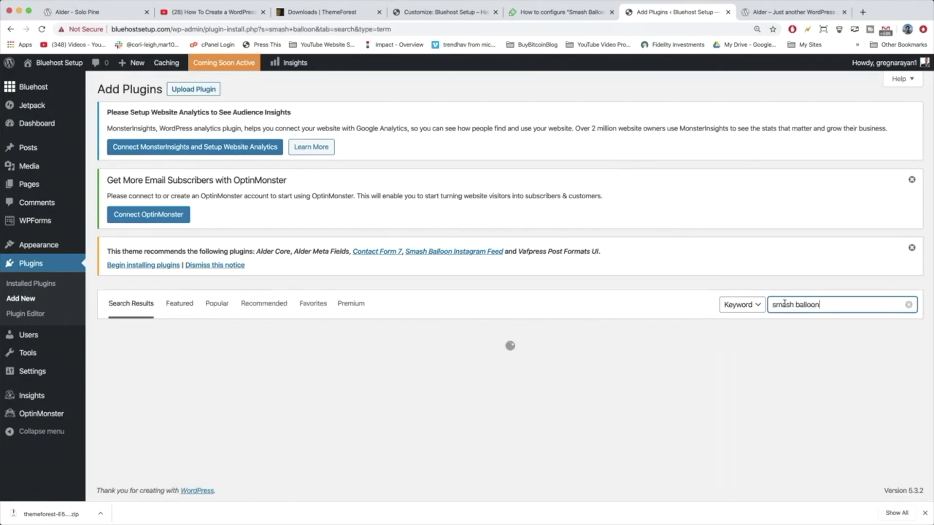
scroll(618, 301, "down", 5)
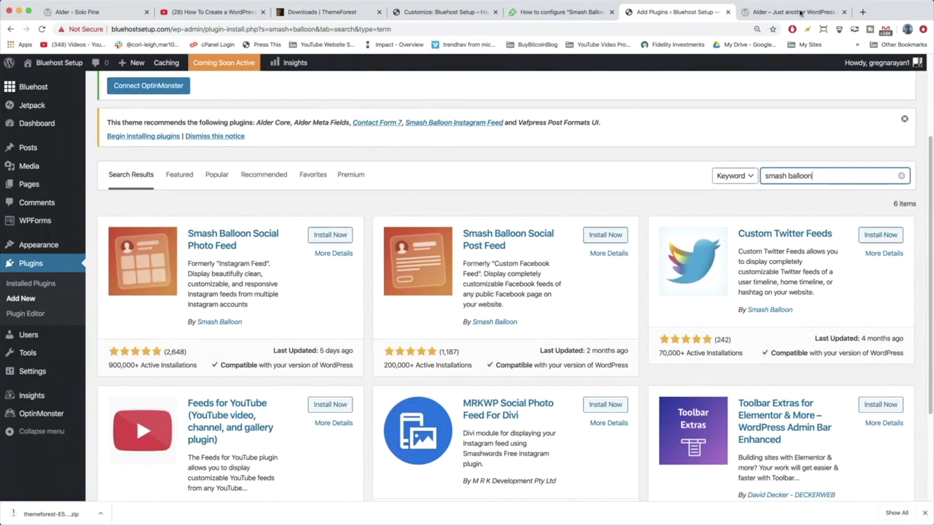
key("ctrl+shift+Tab")
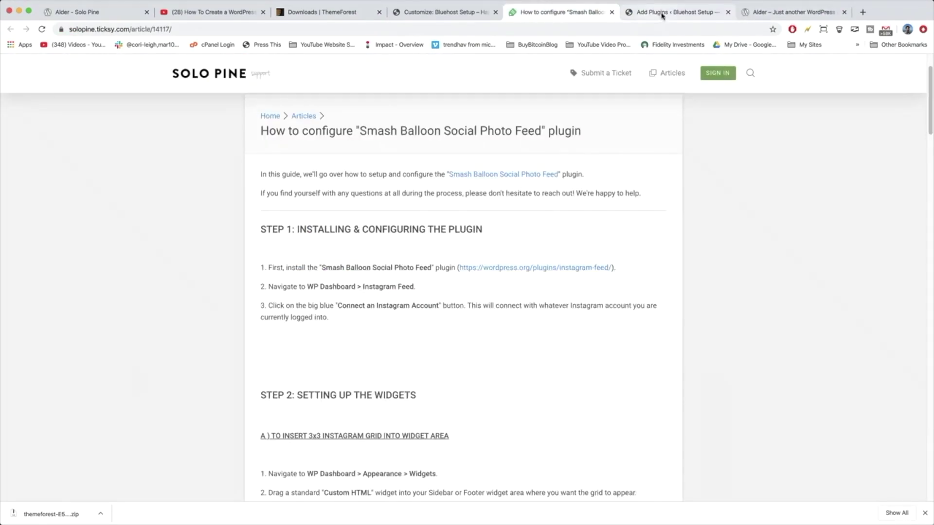
left_click(661, 14)
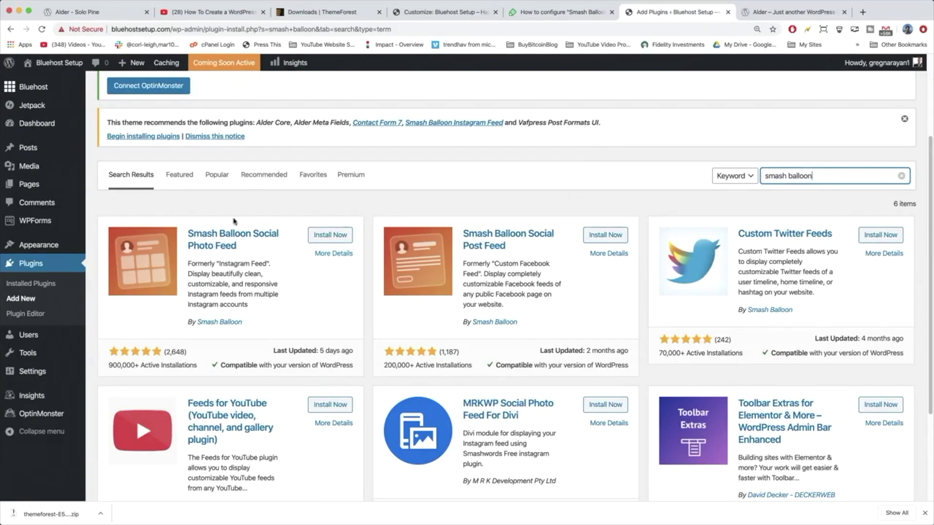
left_click(344, 240)
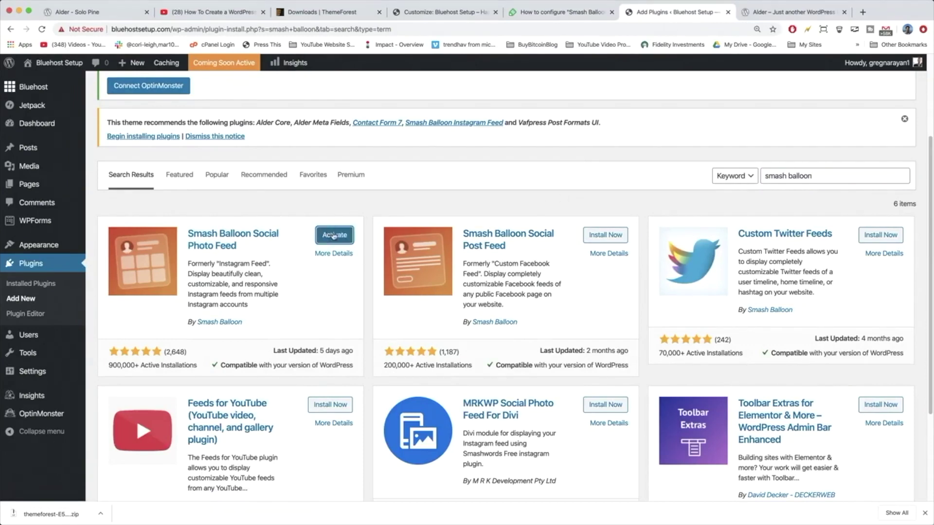
left_click(334, 236)
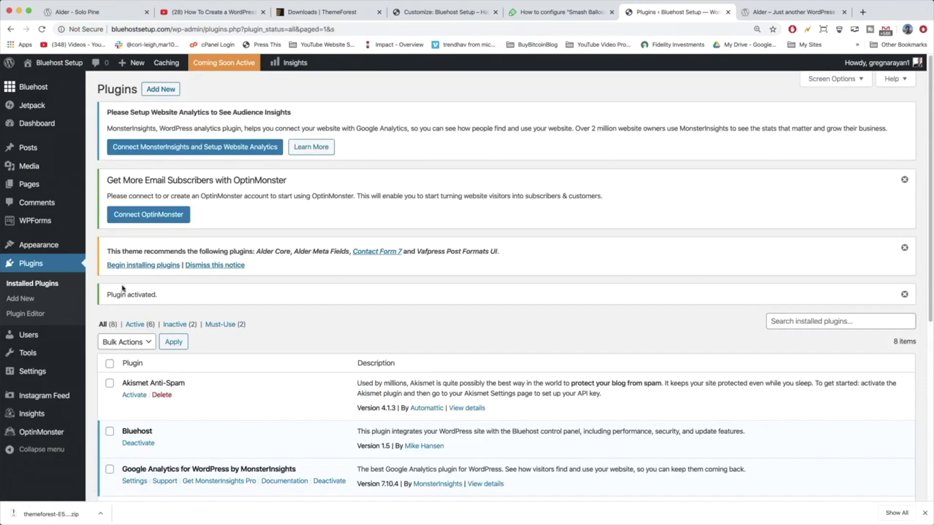
- Go to the Instagram Feed settings page, checking the guide's next setup step
left_click(575, 14)
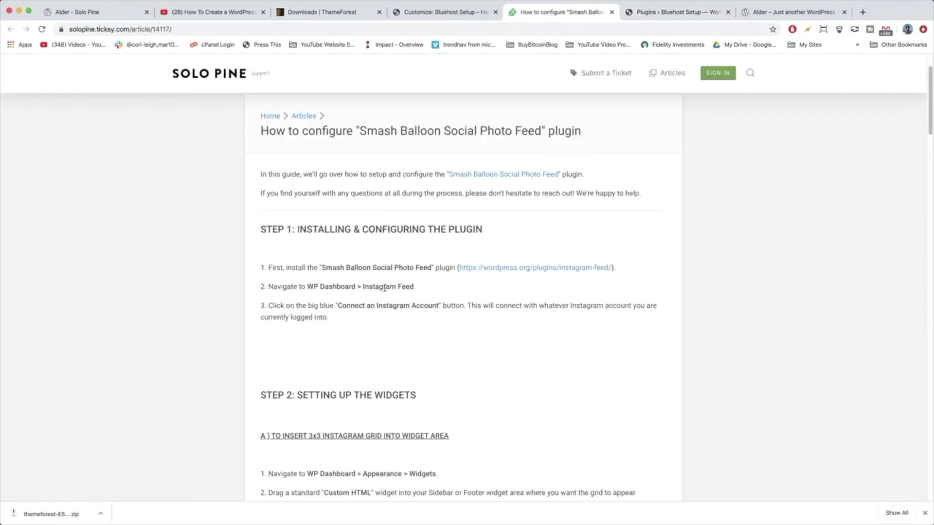
left_click(681, 14)
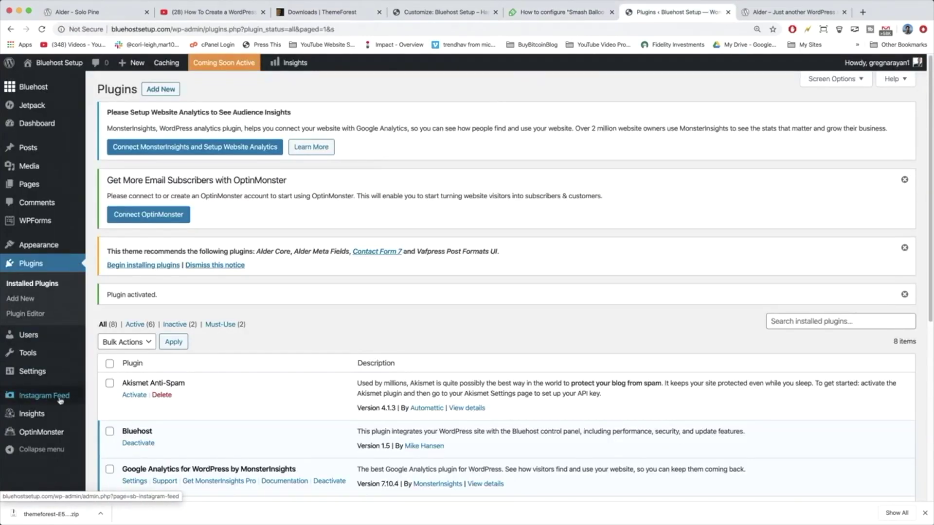
left_click(39, 399)
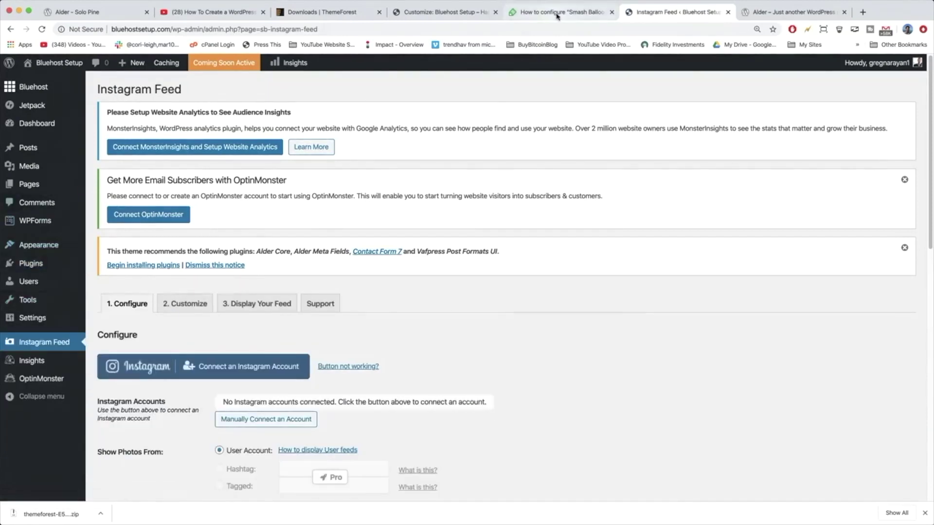
left_click(535, 11)
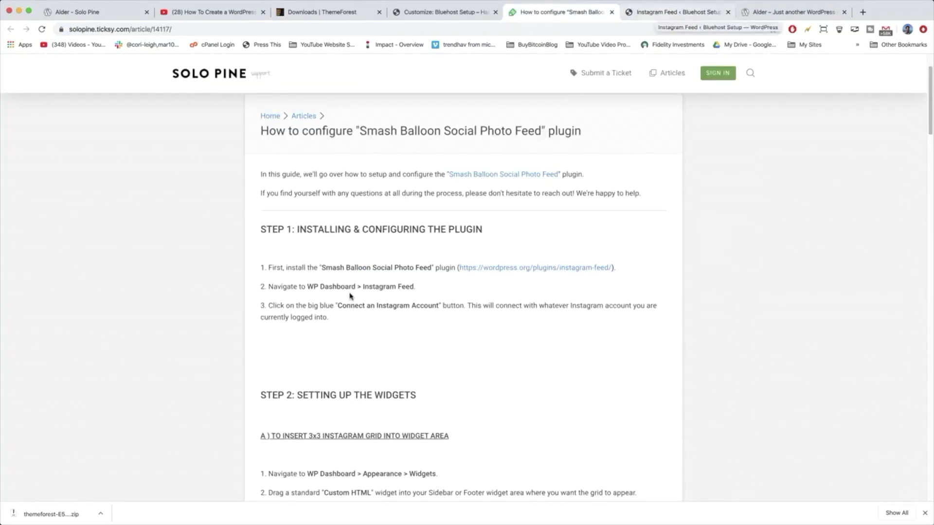
left_click(663, 13)
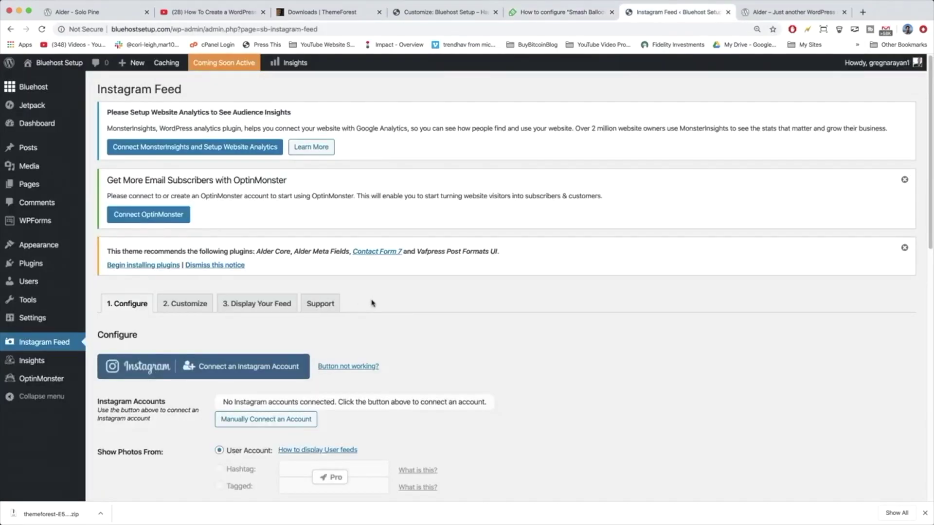
scroll(372, 307, "down", 3)
scroll(340, 287, "up", 2)
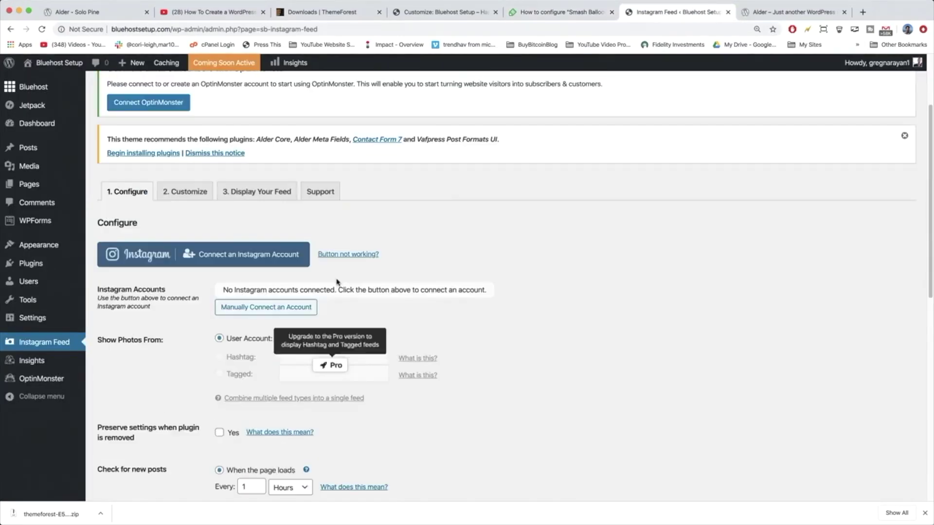
- Connect a personal Instagram account and authorize the feed plugin to access its media
left_click(238, 254)
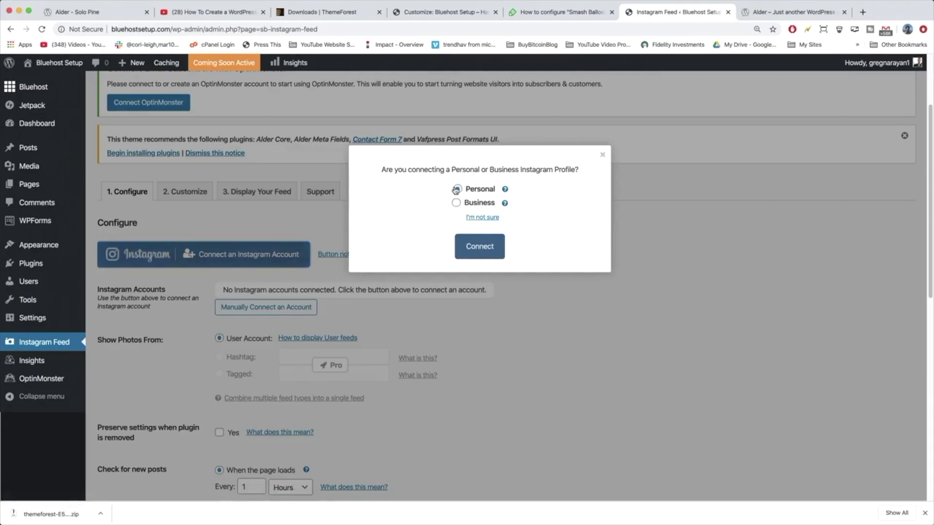
left_click(478, 246)
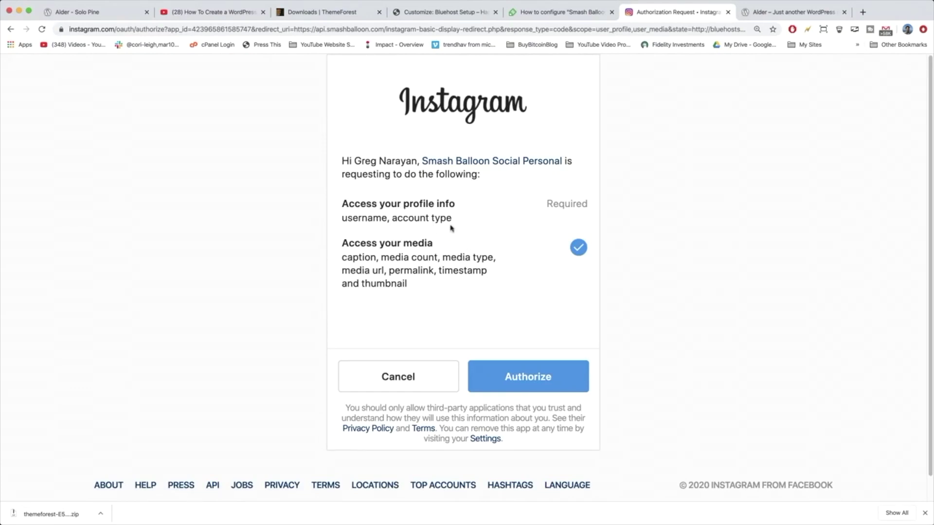
left_click(539, 378)
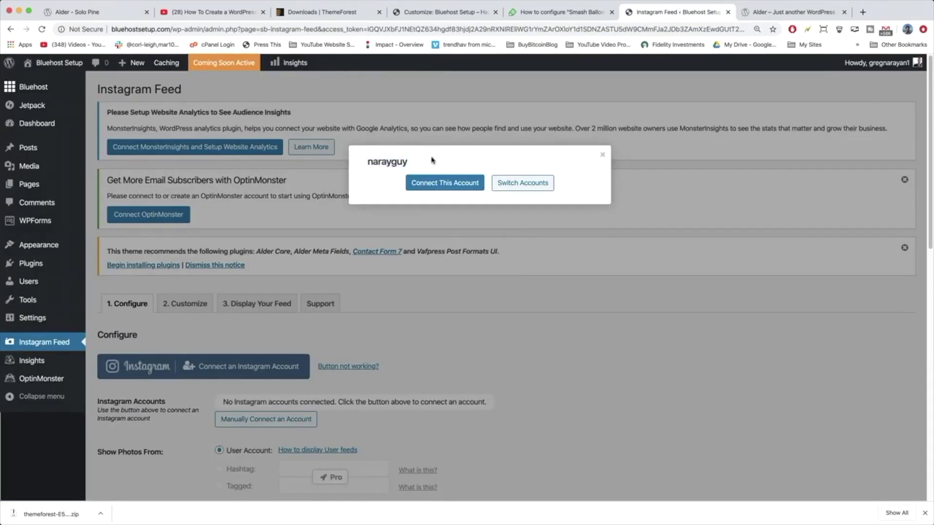
left_click(443, 183)
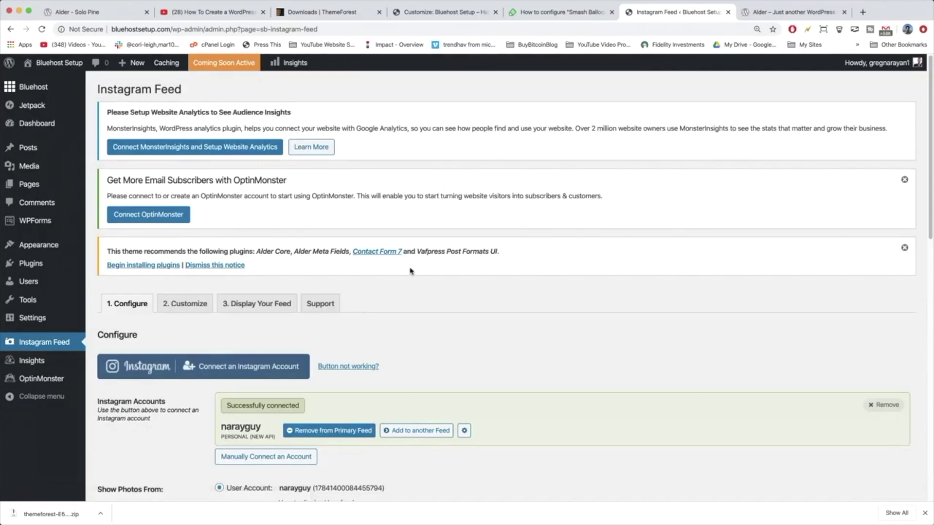
- Open the Add a Widget list in the Instagram Header area after checking the guide
left_click(574, 11)
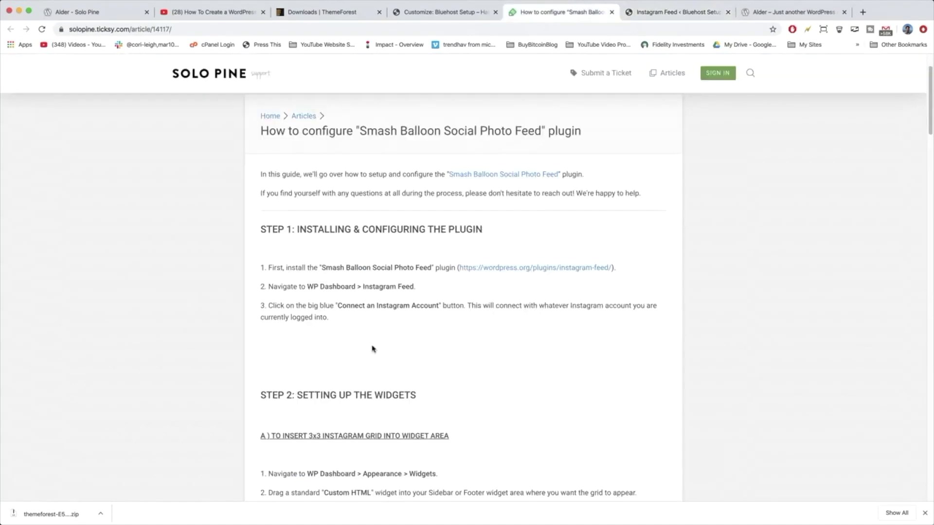
scroll(360, 314, "down", 3)
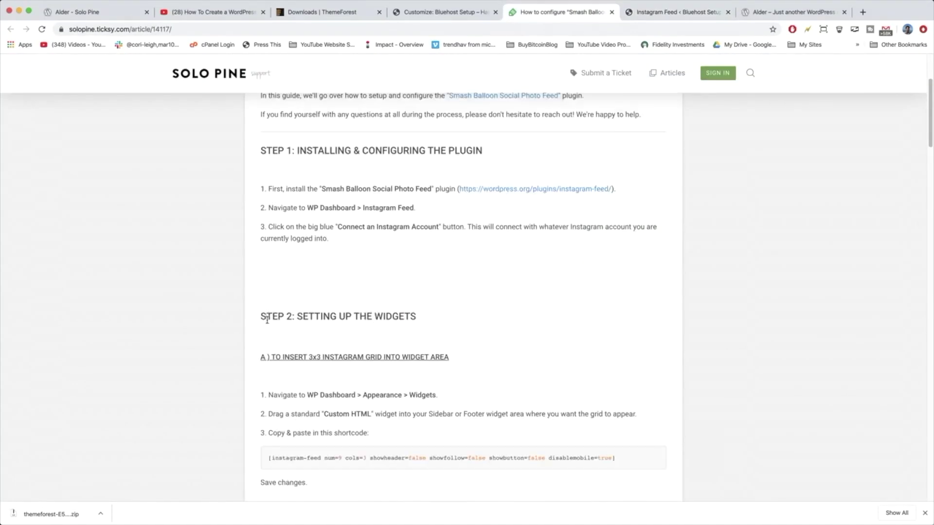
scroll(361, 368, "down", 3)
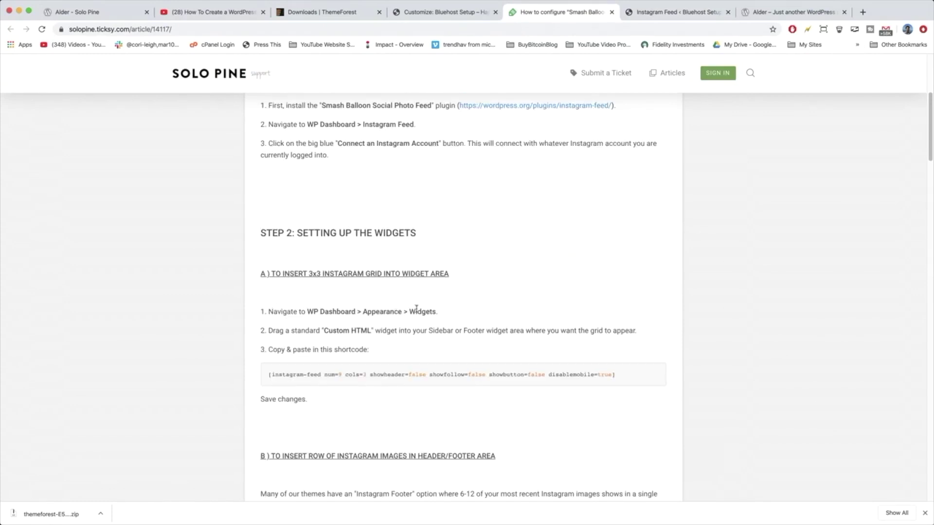
left_click(418, 14)
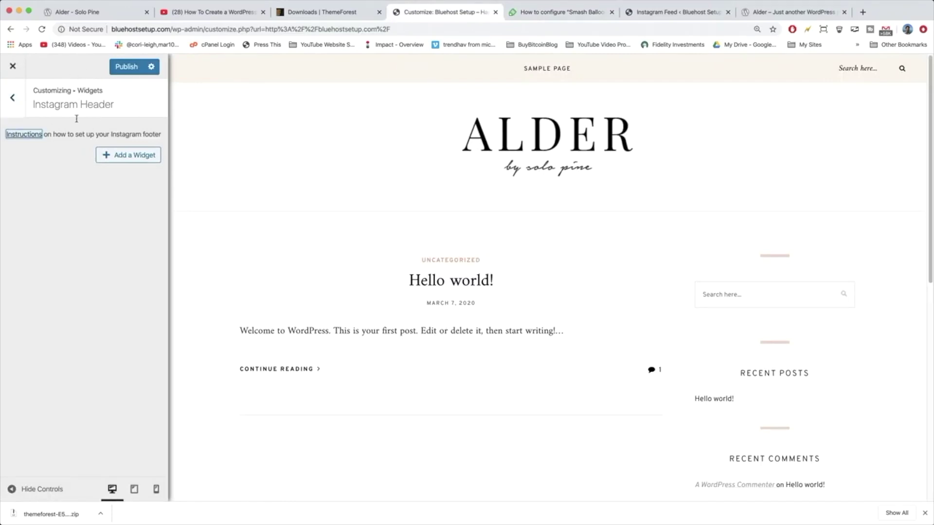
left_click(144, 157)
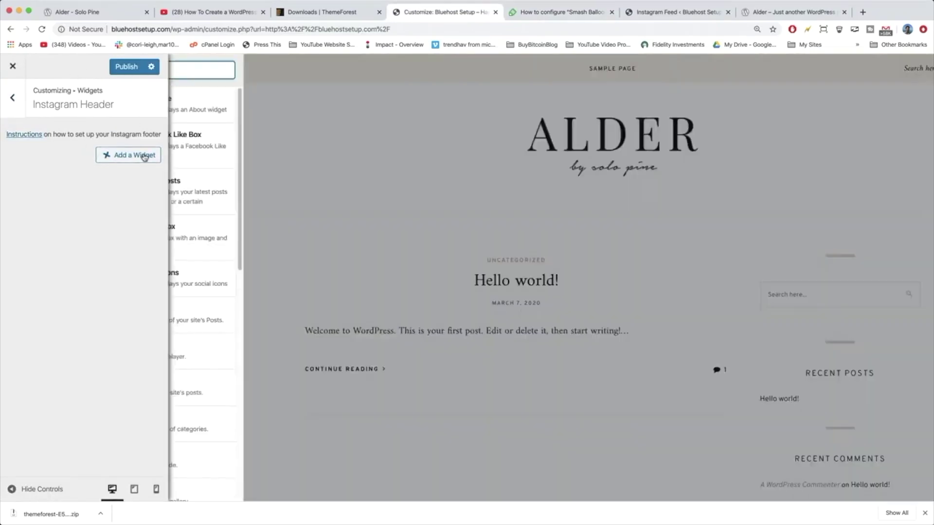
- Copy the guide's 3x3 grid instagram-feed shortcode and return to the widget list
left_click(576, 12)
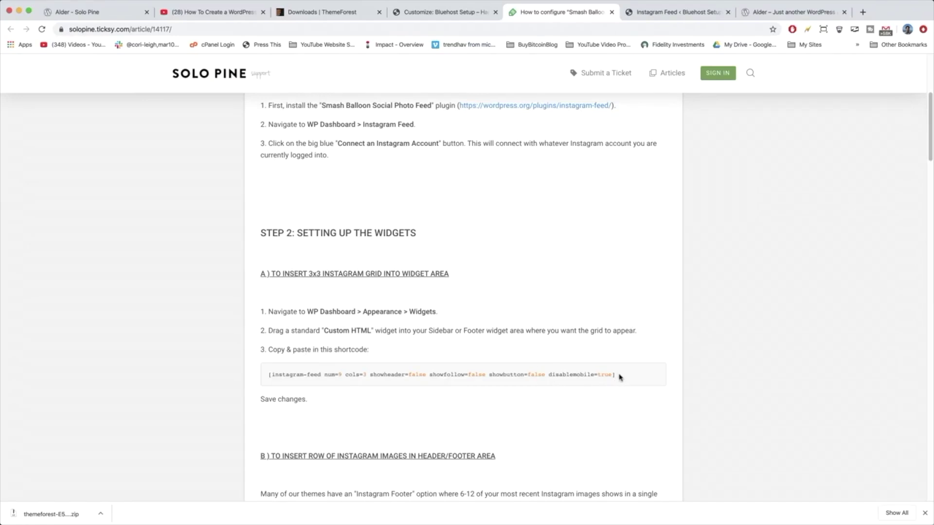
left_click_drag(614, 375, 281, 375)
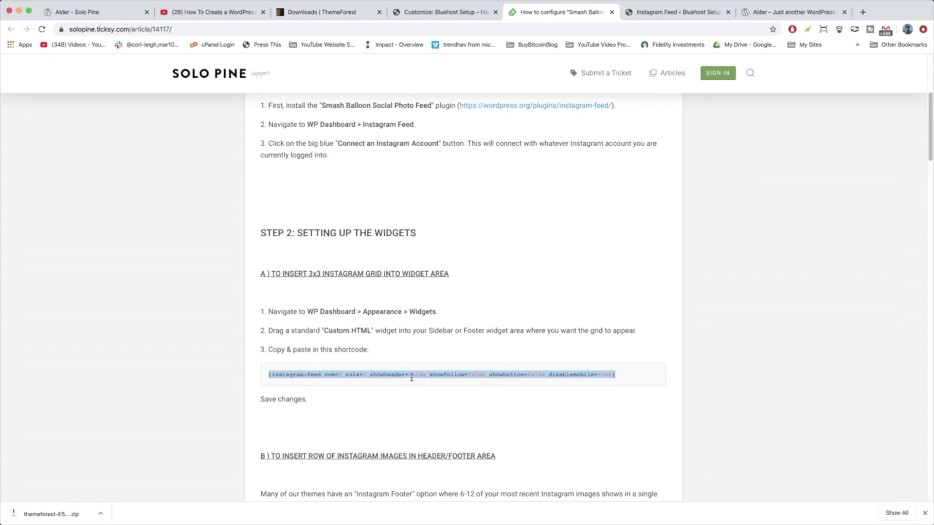
right_click(314, 377)
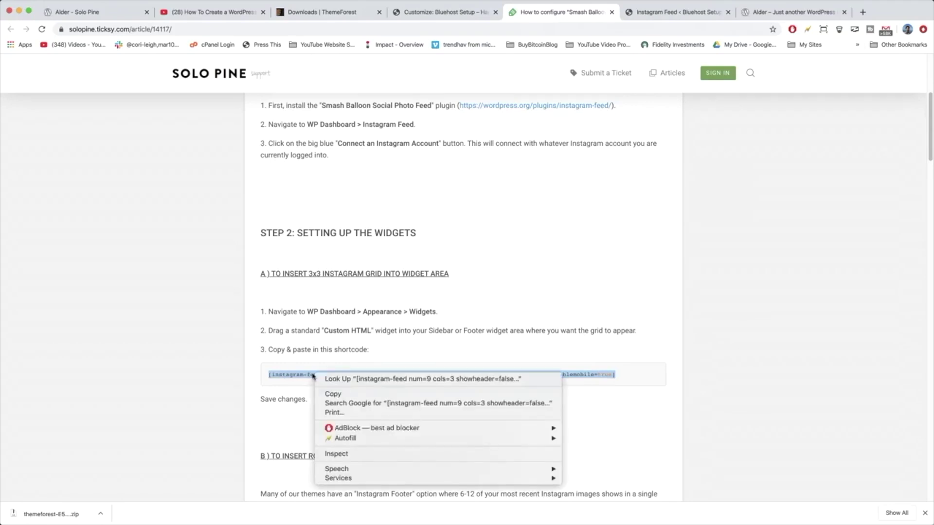
left_click(334, 394)
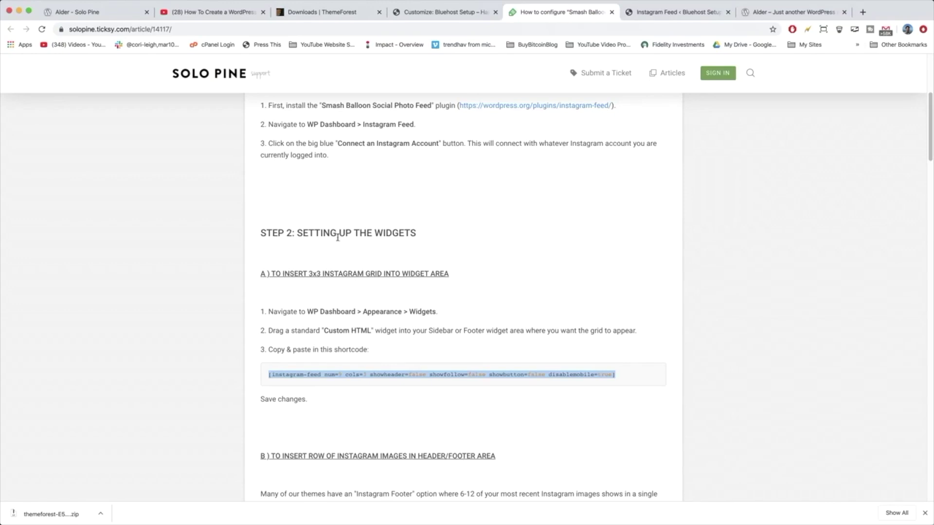
left_click(354, 351)
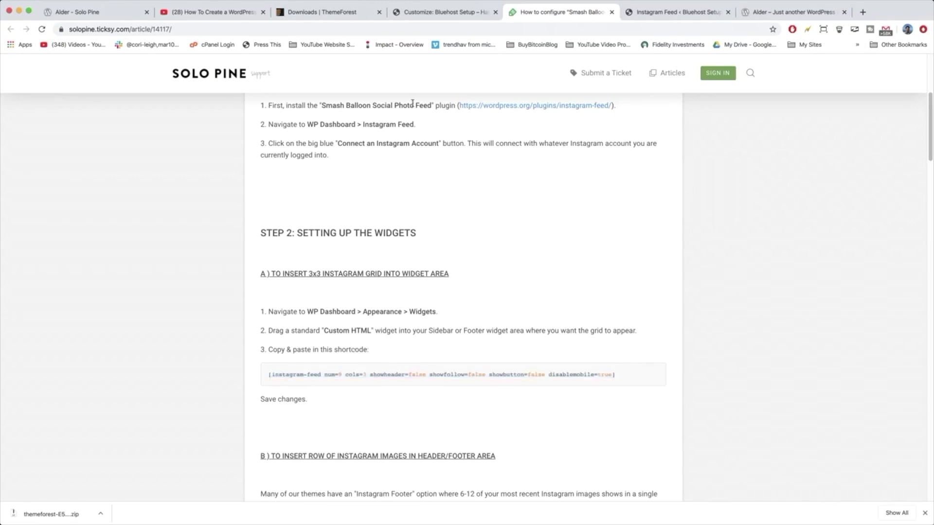
left_click(444, 13)
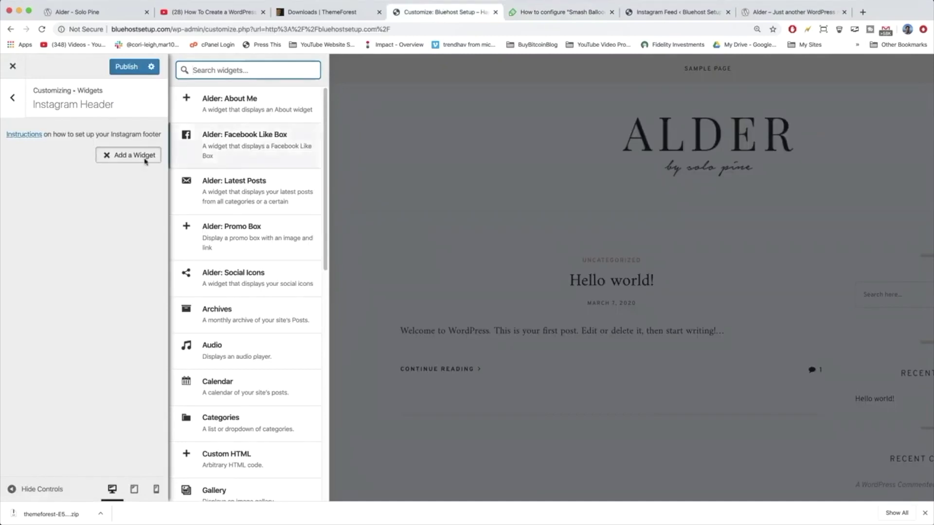
- Add a Custom HTML widget containing the pasted instagram-feed shortcode and preview the photo grid
scroll(223, 328, "down", 4)
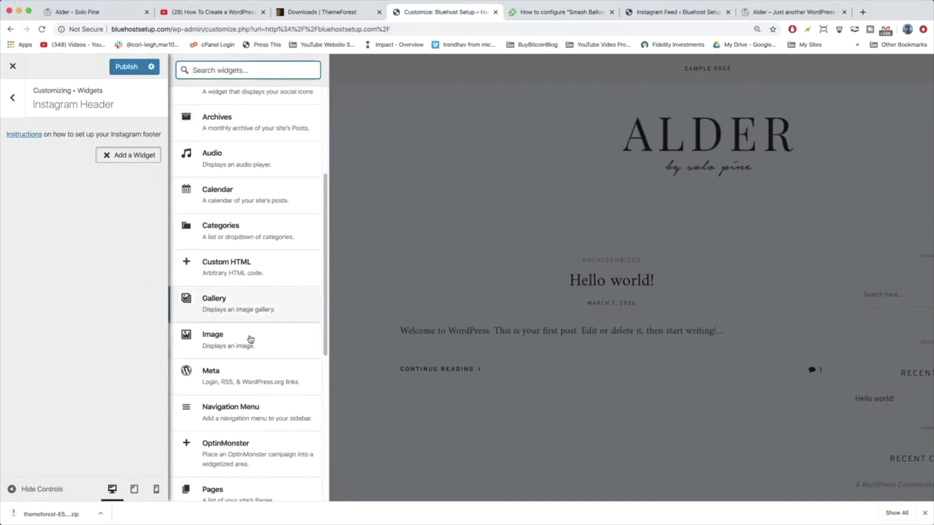
left_click(228, 268)
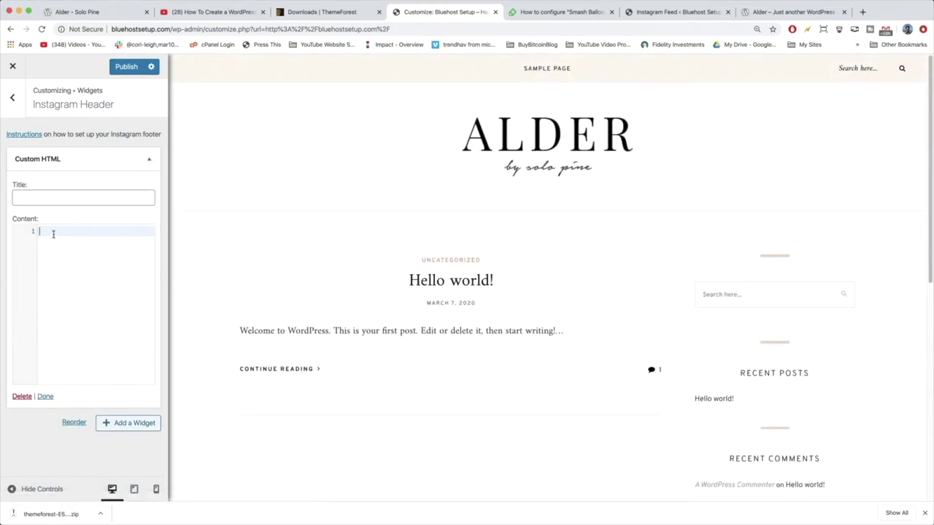
right_click(53, 235)
left_click(80, 297)
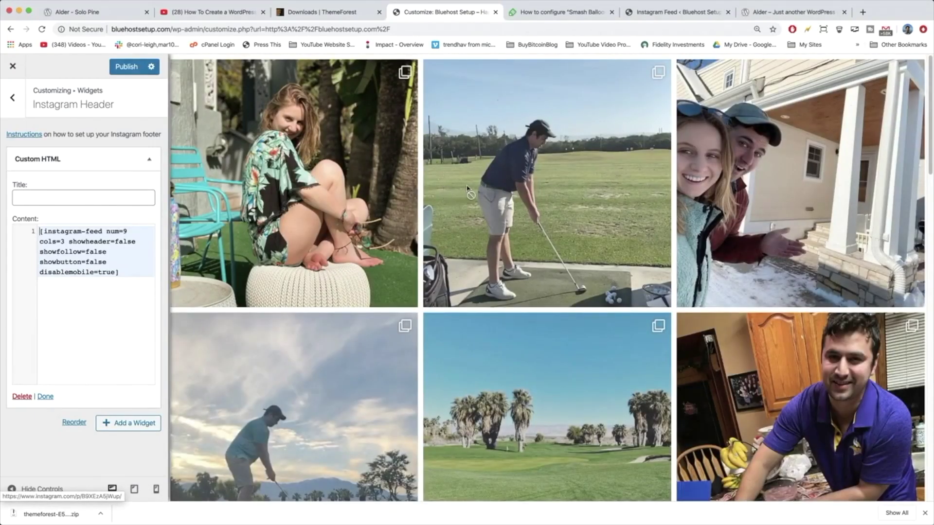
scroll(430, 206, "down", 10)
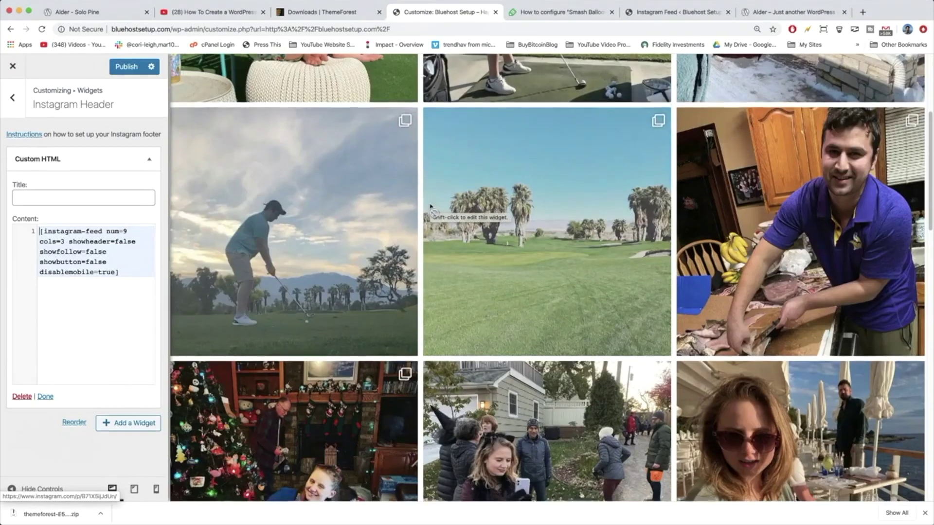
scroll(431, 206, "down", 5)
scroll(432, 208, "up", 5)
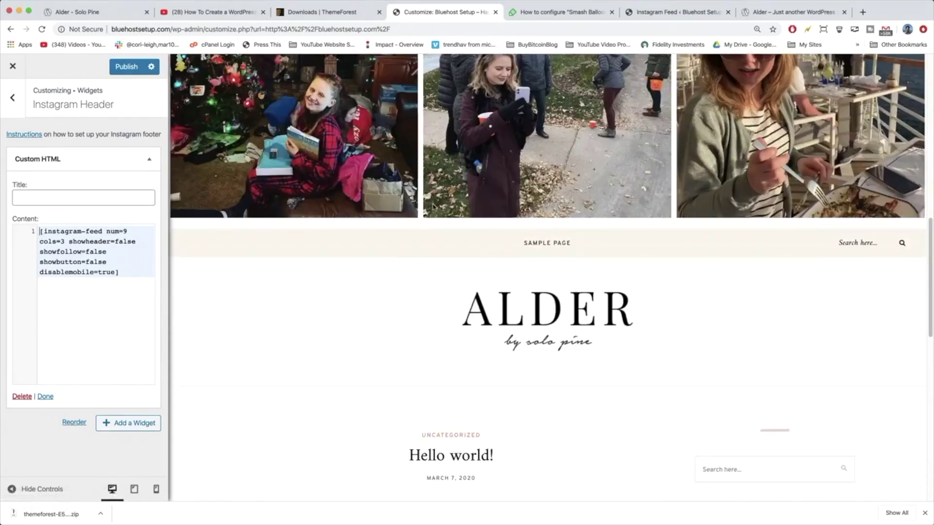
scroll(433, 207, "up", 4)
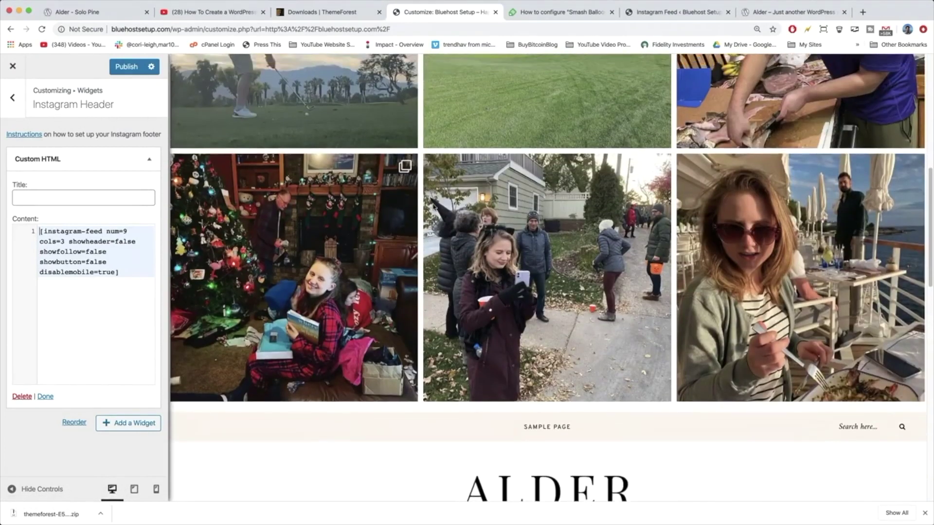
scroll(434, 206, "up", 5)
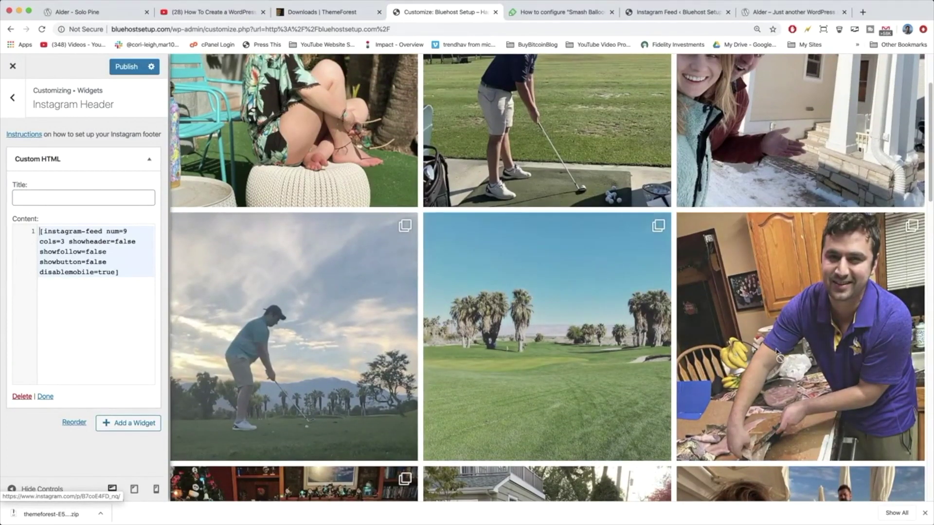
scroll(780, 350, "up", 2)
scroll(781, 350, "up", 1)
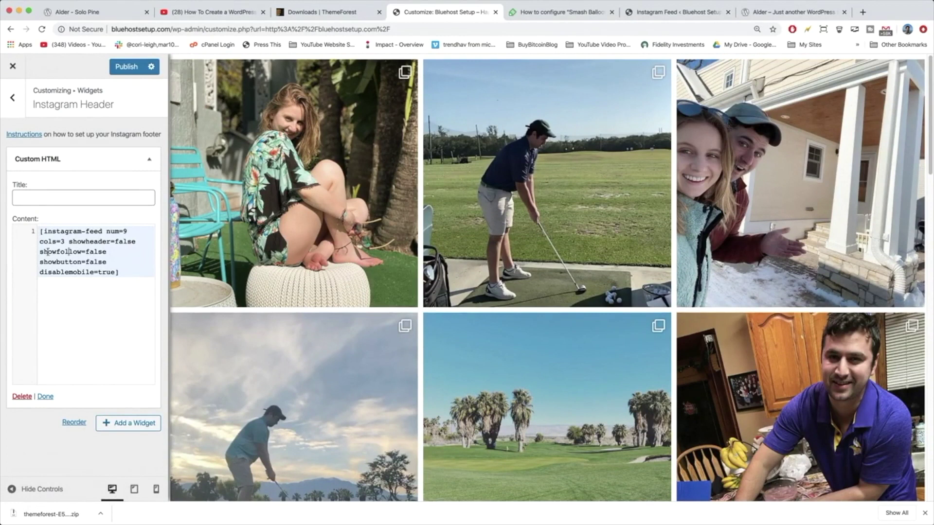
left_click(564, 13)
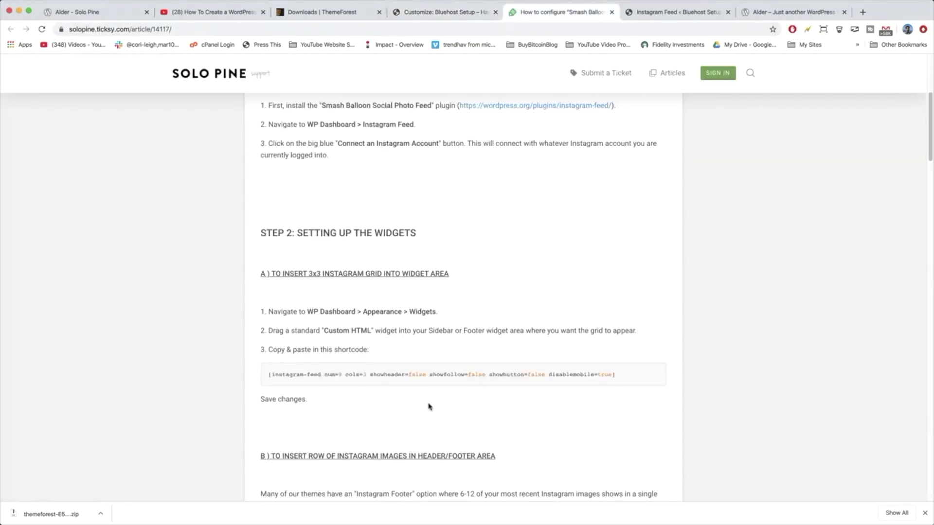
- Copy the section B row shortcode with num=9 cols=9 imagepadding=0
scroll(340, 267, "down", 4)
scroll(287, 137, "up", 2)
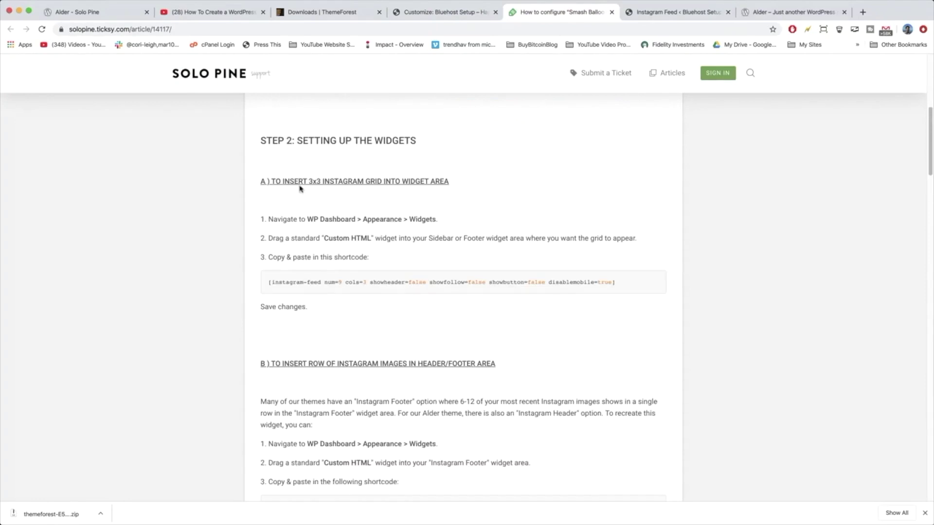
left_click_drag(278, 181, 457, 183)
left_click(304, 242)
triple_click(334, 282)
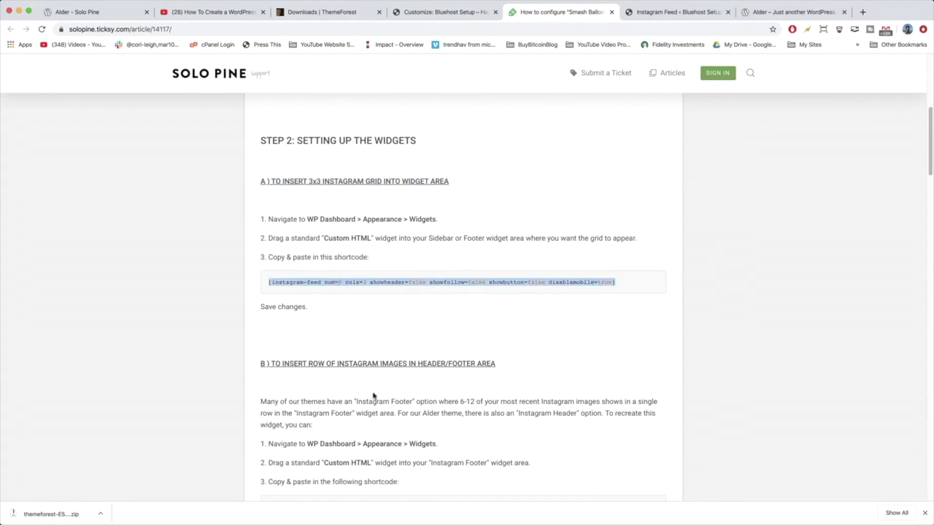
scroll(372, 396, "down", 5)
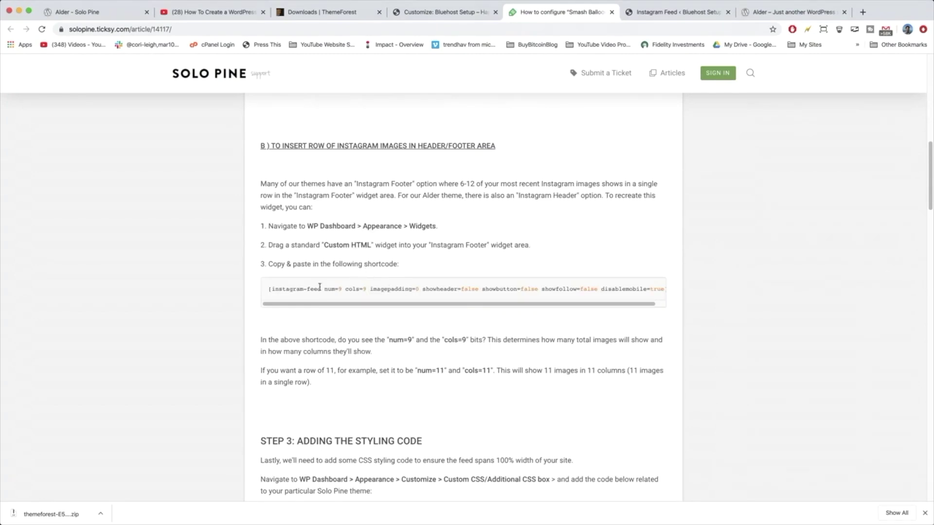
triple_click(303, 292)
right_click(310, 291)
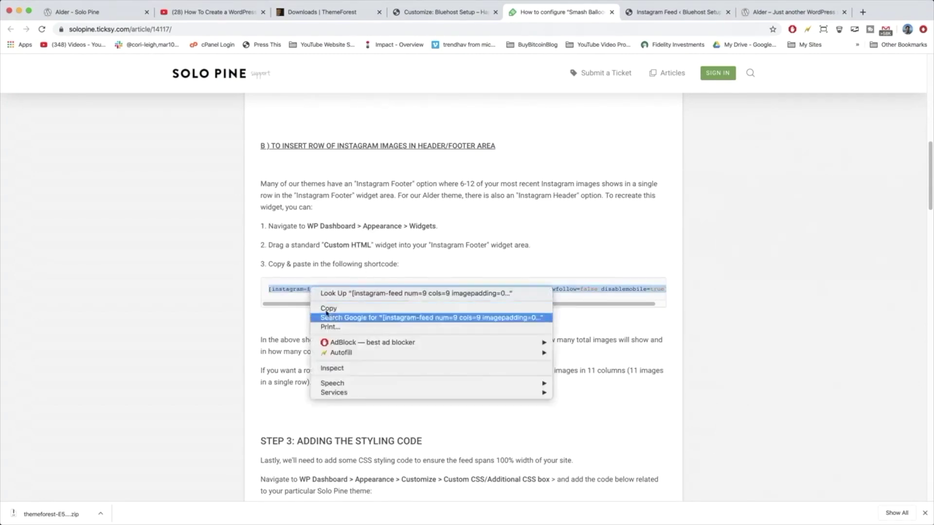
left_click(325, 307)
left_click(425, 12)
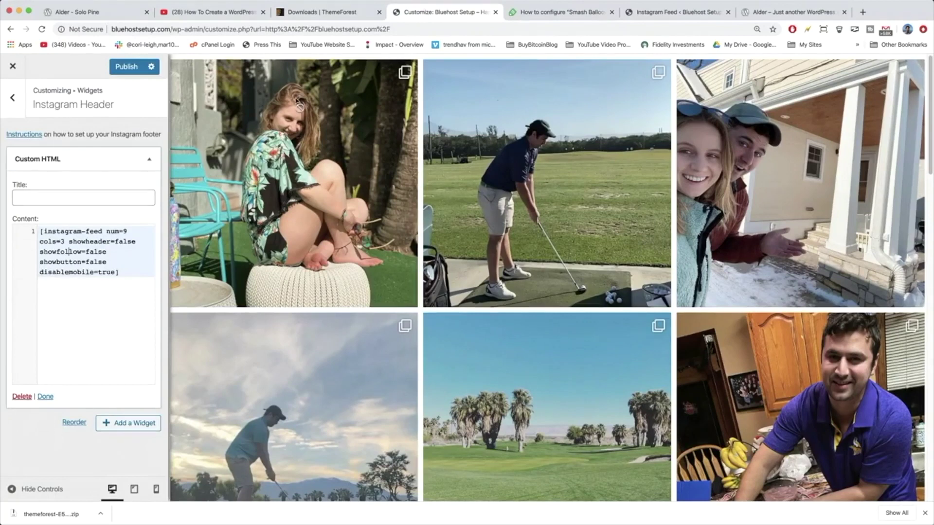
- Replace the Custom HTML widget's 3x3 shortcode with the pasted num=9 cols=9 row shortcode
left_click_drag(127, 272, 33, 237)
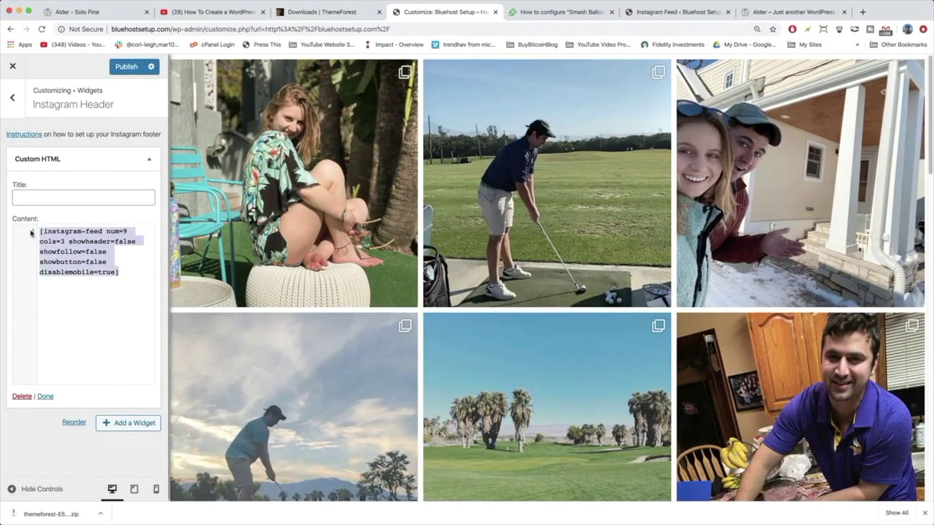
key("BackSpace")
right_click(50, 233)
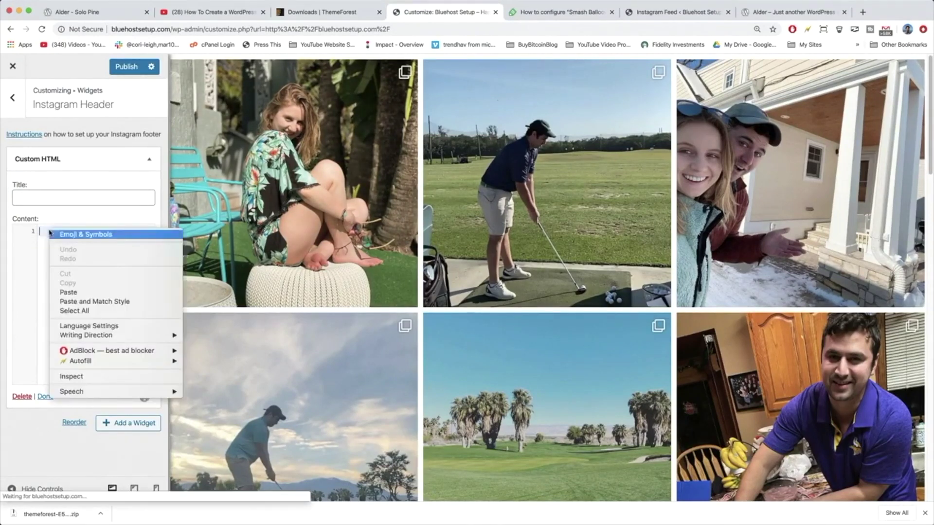
left_click(83, 292)
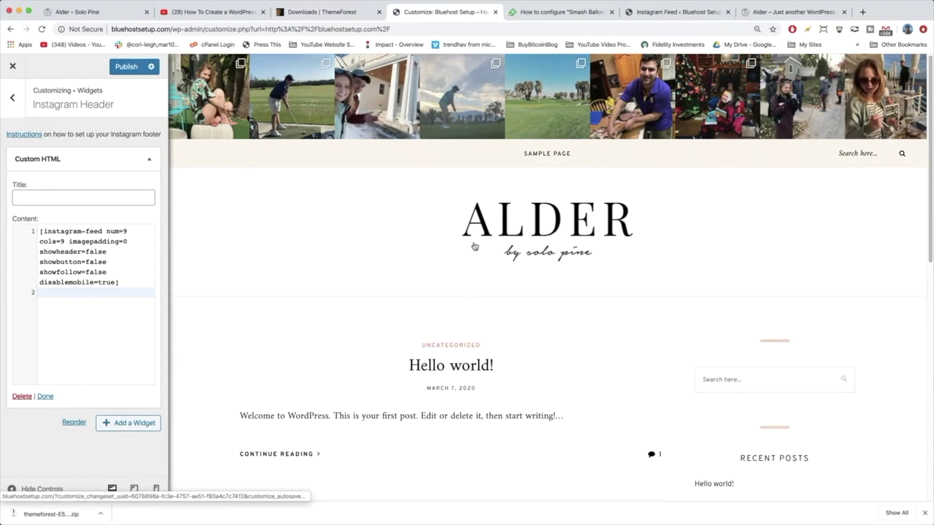
left_click(561, 13)
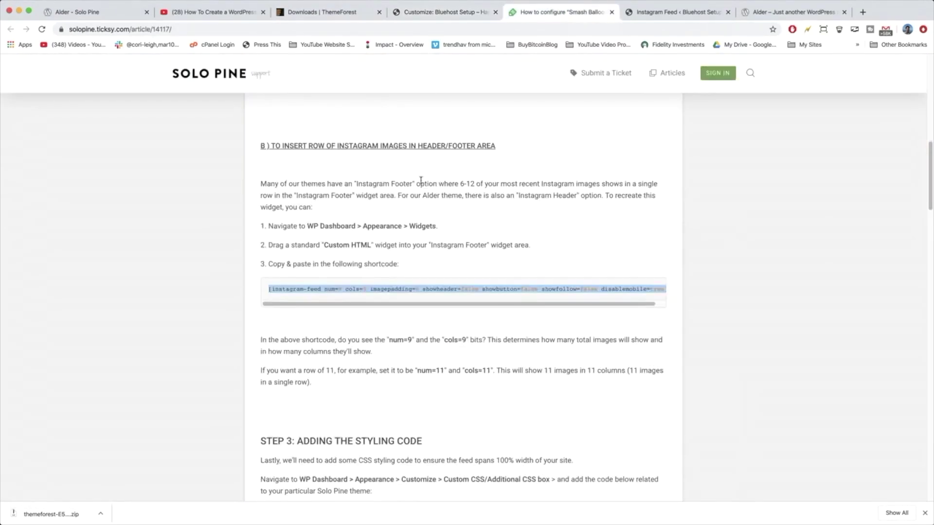
- Scroll to Step 3's theme CSS stylings and locate the // ALDER section
triple_click(419, 287)
scroll(391, 303, "down", 2)
scroll(411, 302, "down", 1)
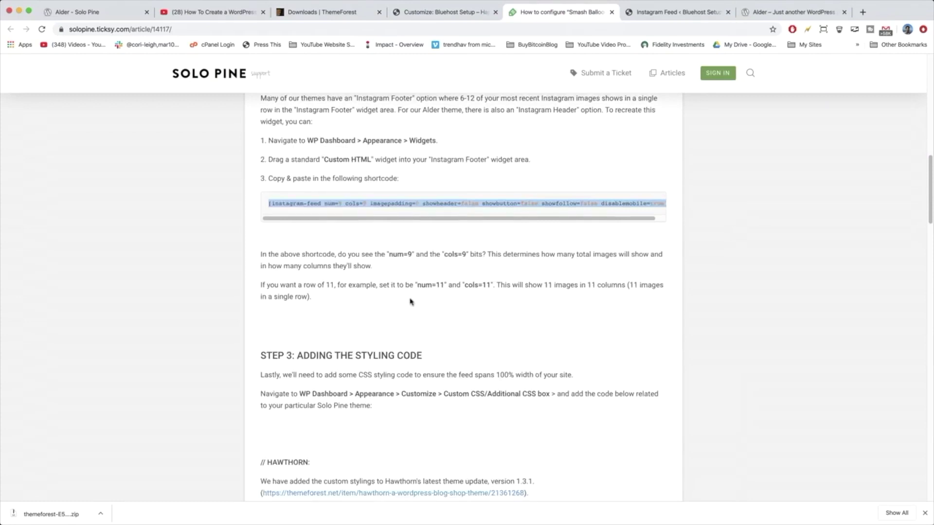
scroll(384, 287, "down", 5)
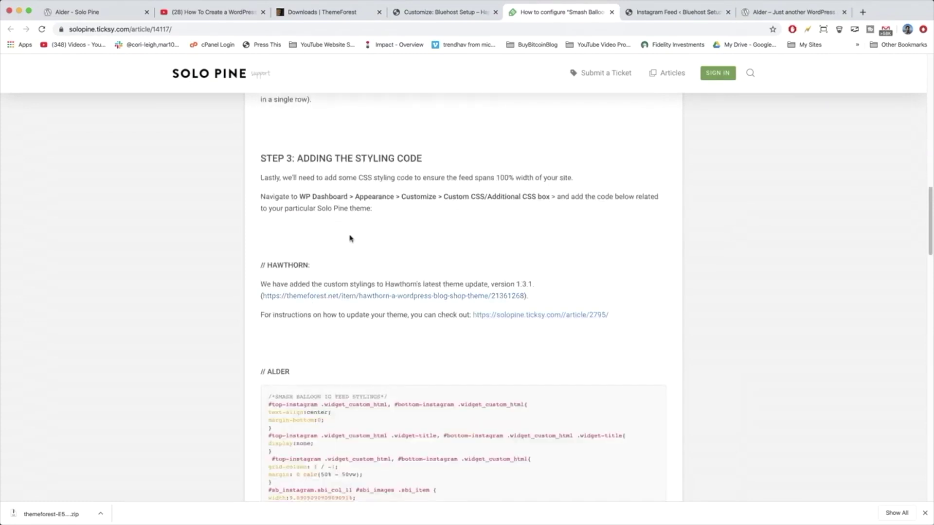
left_click_drag(443, 196, 548, 195)
left_click(378, 253)
scroll(361, 265, "down", 4)
left_click_drag(296, 195, 248, 196)
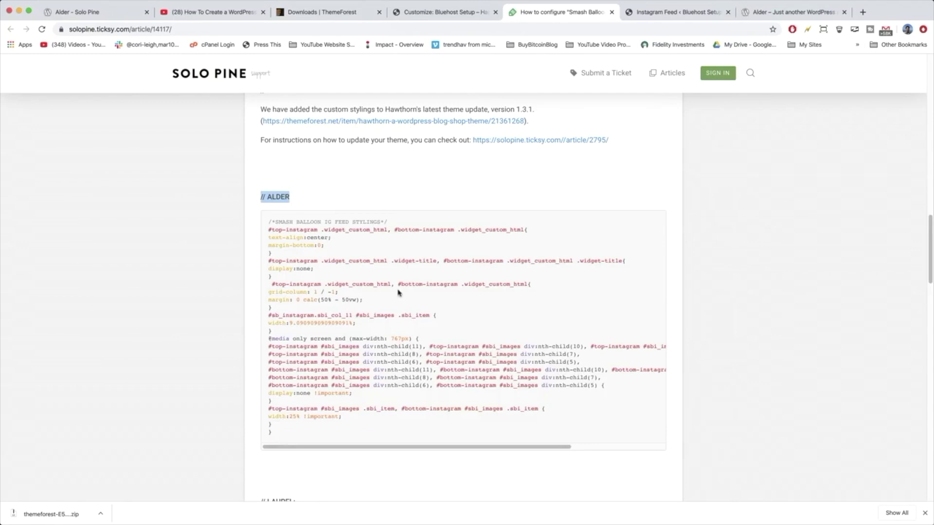
scroll(415, 407, "down", 5)
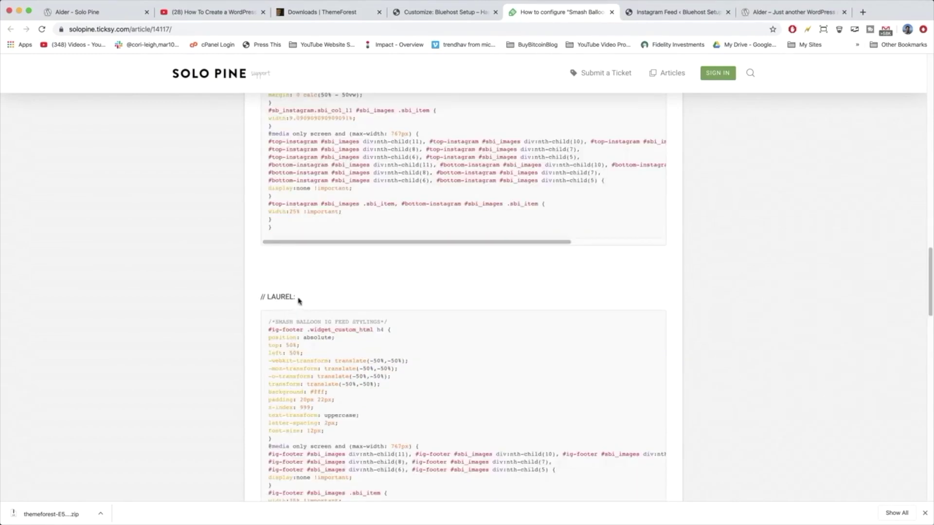
left_click_drag(300, 302, 258, 300)
scroll(307, 373, "down", 14)
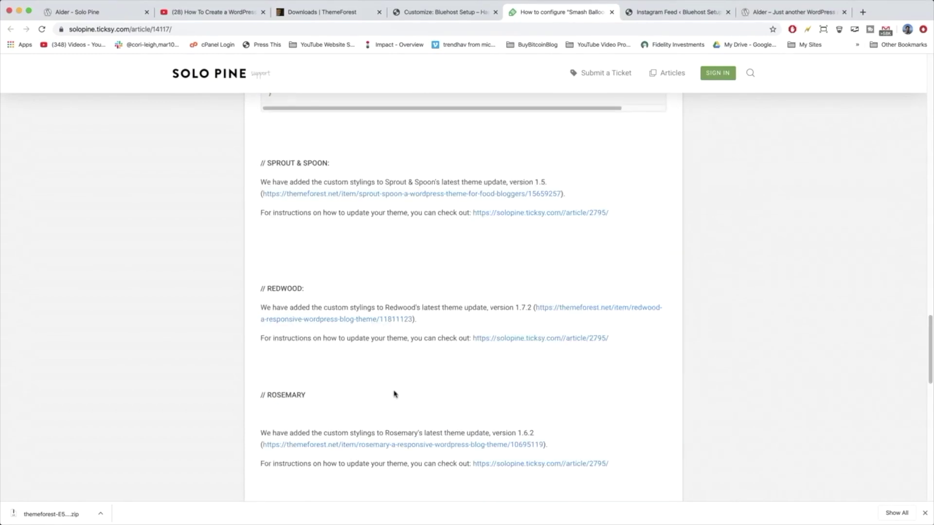
scroll(404, 419, "down", 2)
scroll(406, 408, "up", 15)
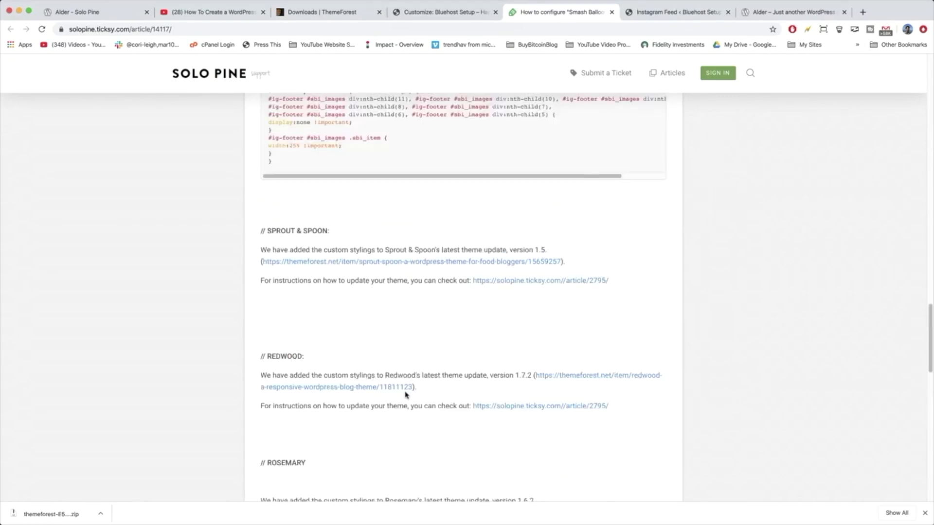
scroll(406, 395, "down", 4)
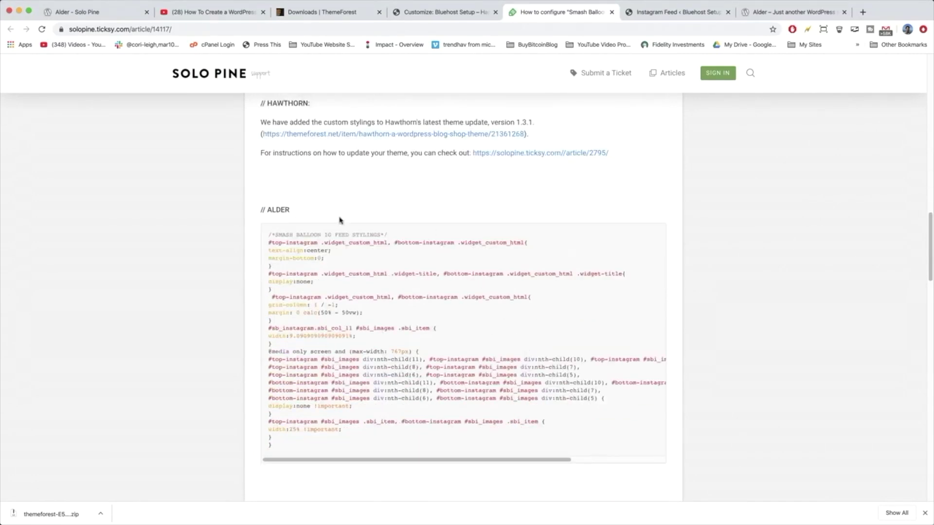
- Copy the full Alder Smash Balloon CSS block
left_click_drag(285, 450, 267, 269)
right_click(266, 275)
left_click(268, 263)
left_click_drag(289, 444, 257, 248)
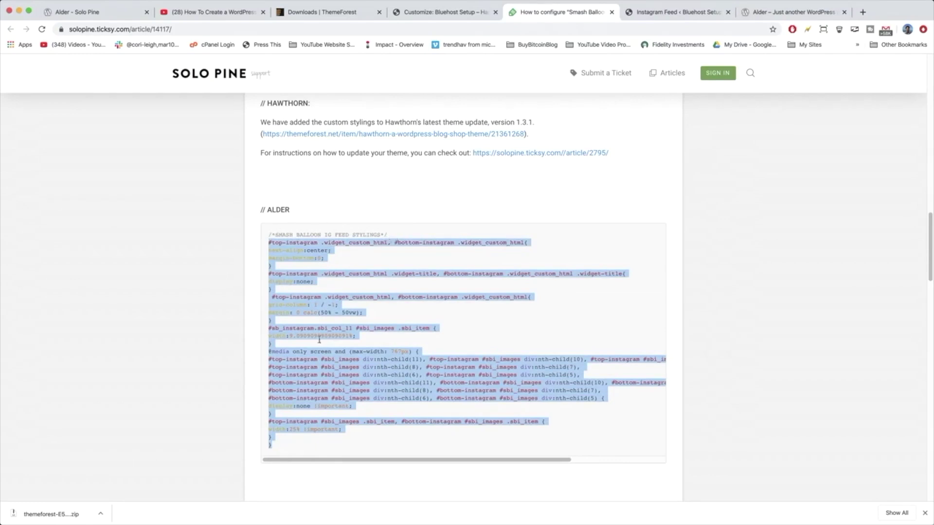
right_click(324, 378)
left_click(339, 399)
left_click(437, 14)
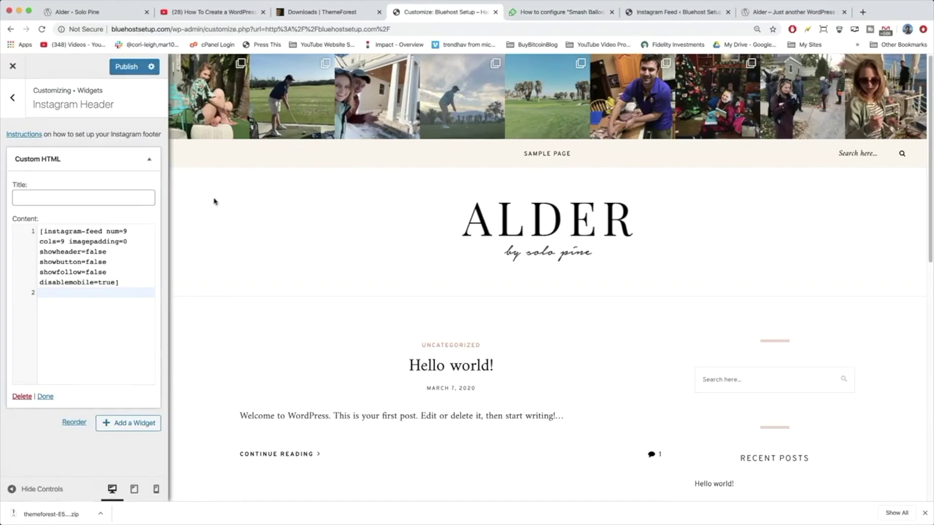
- Paste the Alder Instagram CSS block into the customizer's Additional CSS and publish it
left_click(15, 101)
left_click(18, 101)
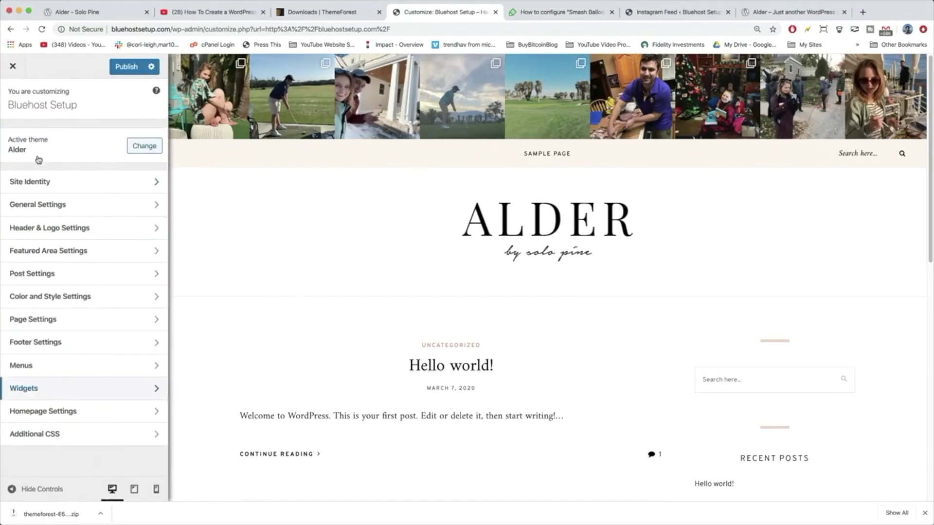
left_click(130, 438)
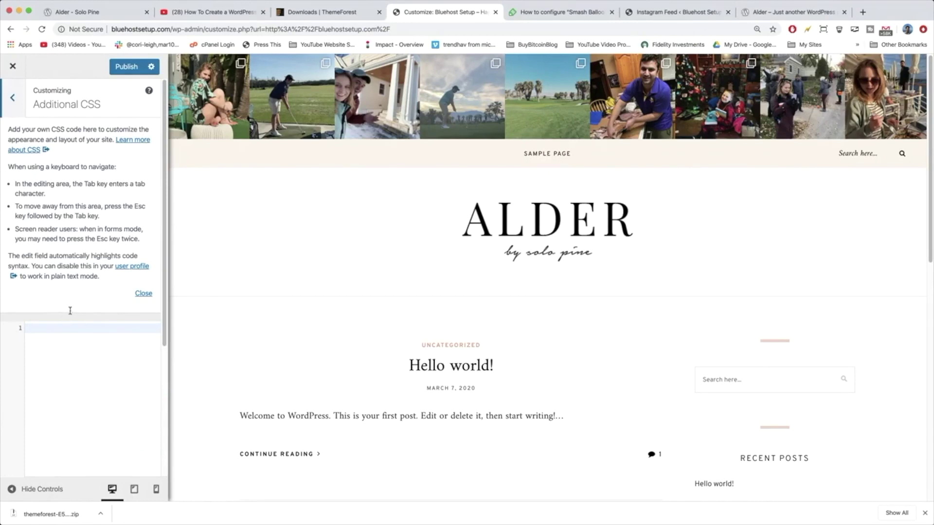
right_click(44, 334)
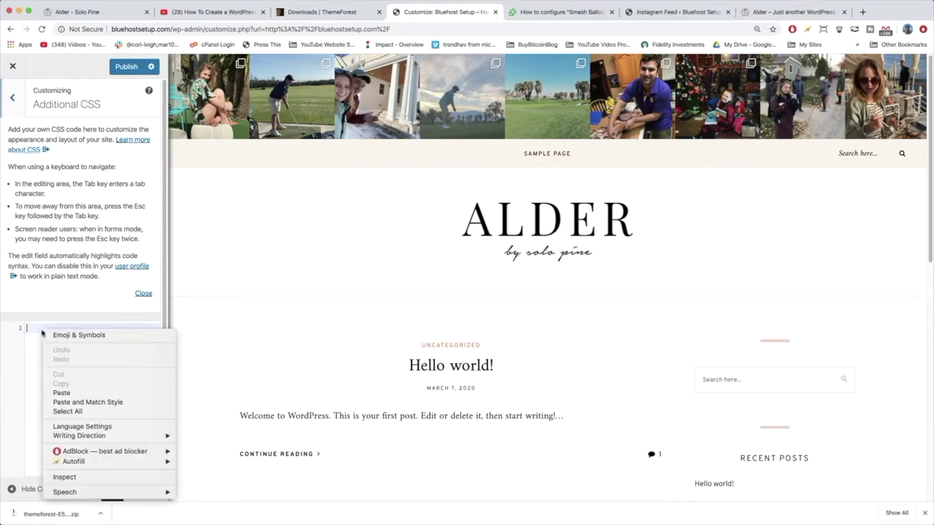
left_click(83, 391)
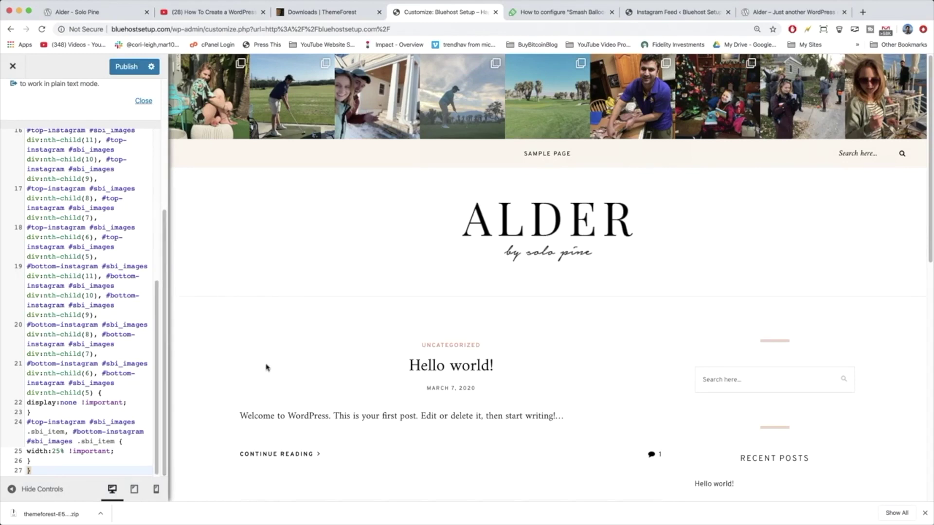
left_click(126, 67)
left_click(360, 13)
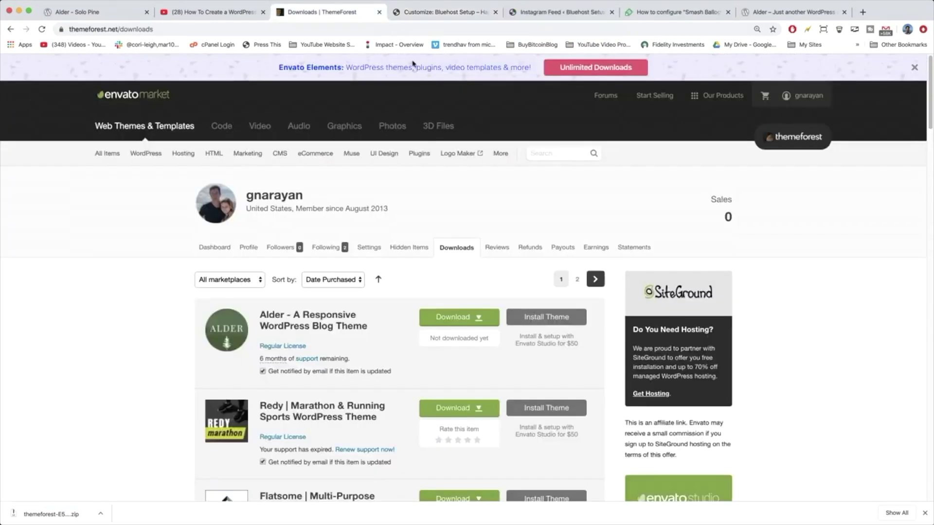
- View the live site to check the header's single full-width row of Instagram photos
left_click(559, 15)
left_click(59, 62)
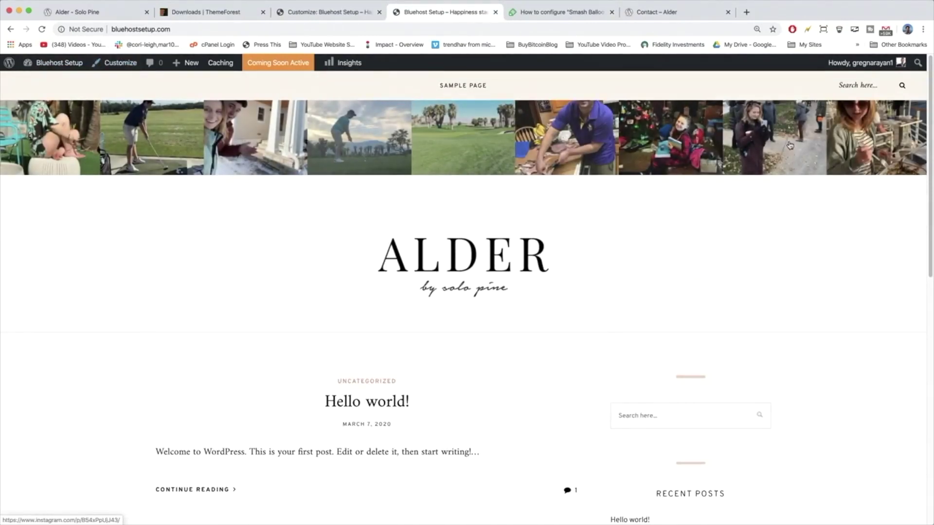
left_click(335, 12)
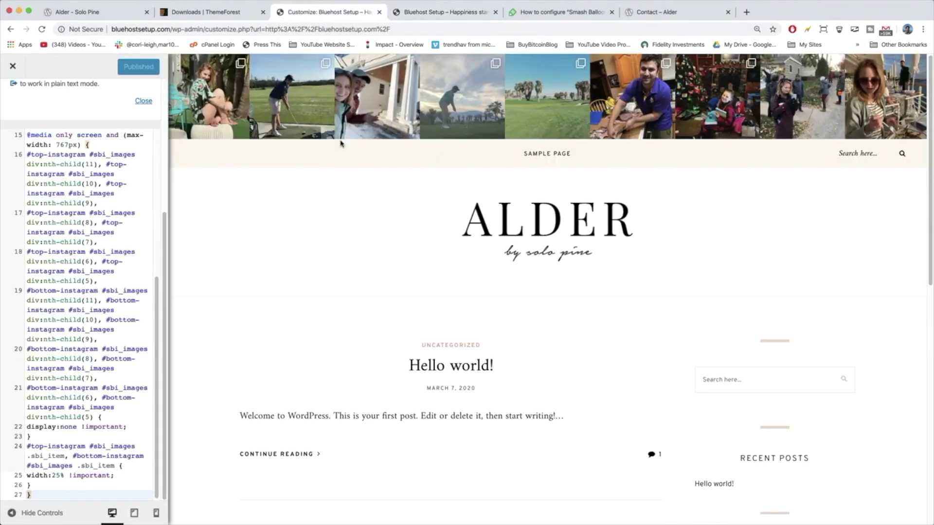
- Delete all the Alder CSS from the Additional CSS editor without publishing, then revisit the live site
scroll(113, 209, "up", 5)
left_click(83, 226)
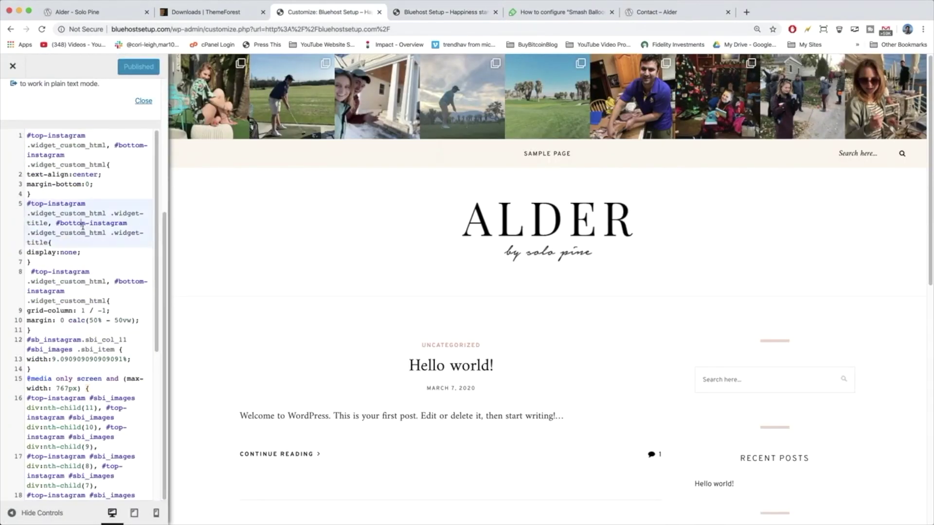
key("super+a")
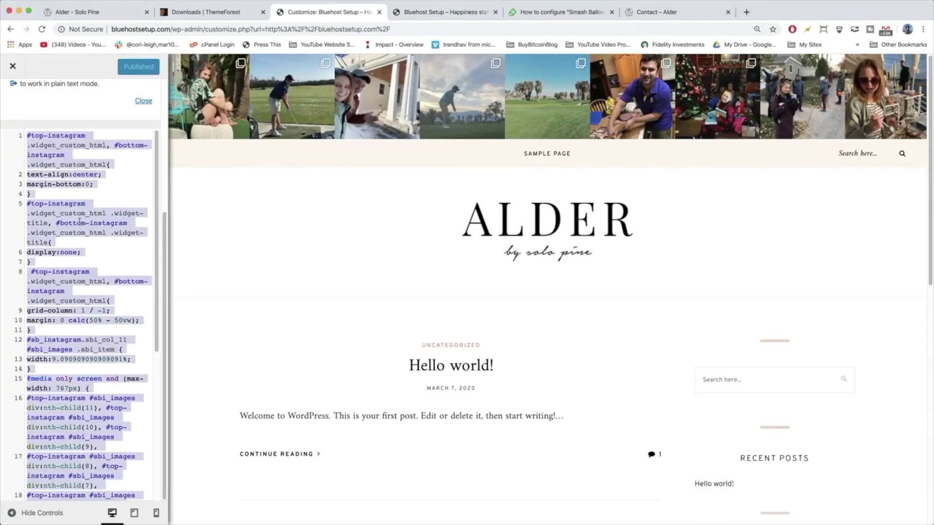
key("BackSpace")
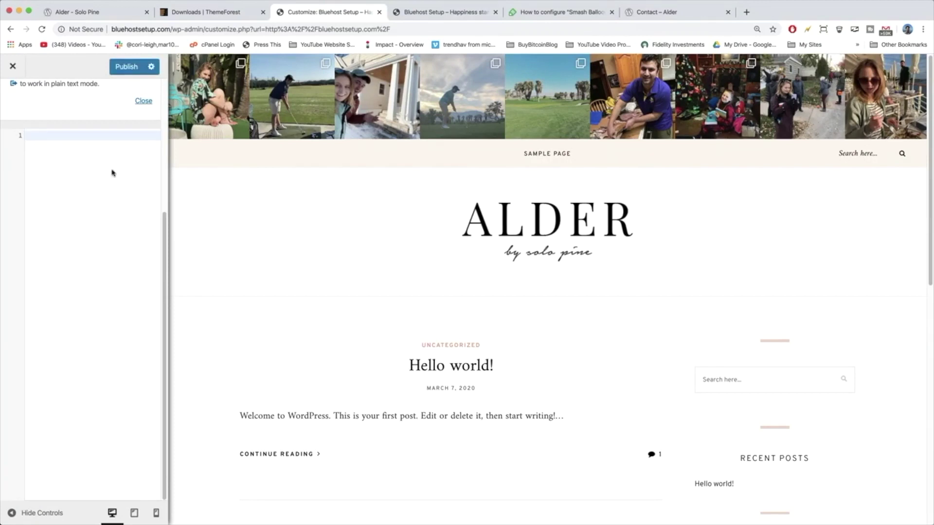
scroll(90, 284, "up", 5)
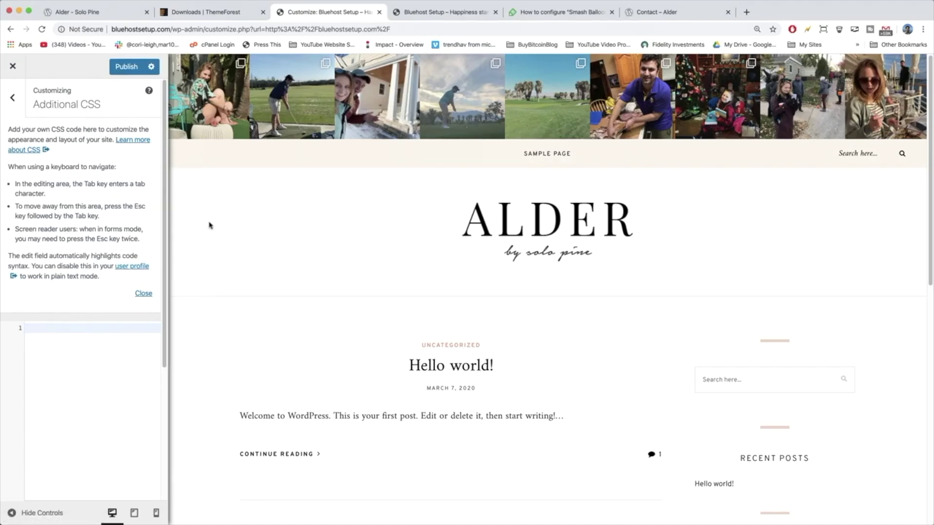
left_click(450, 12)
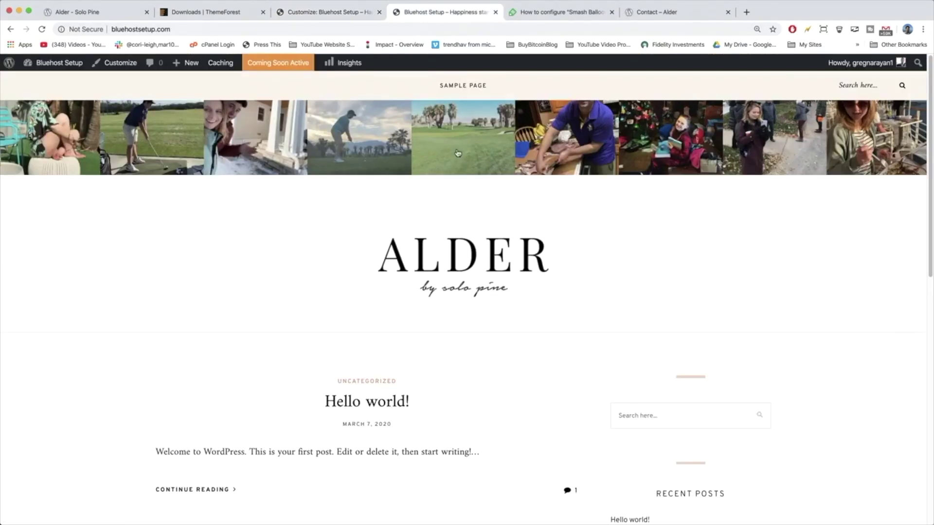